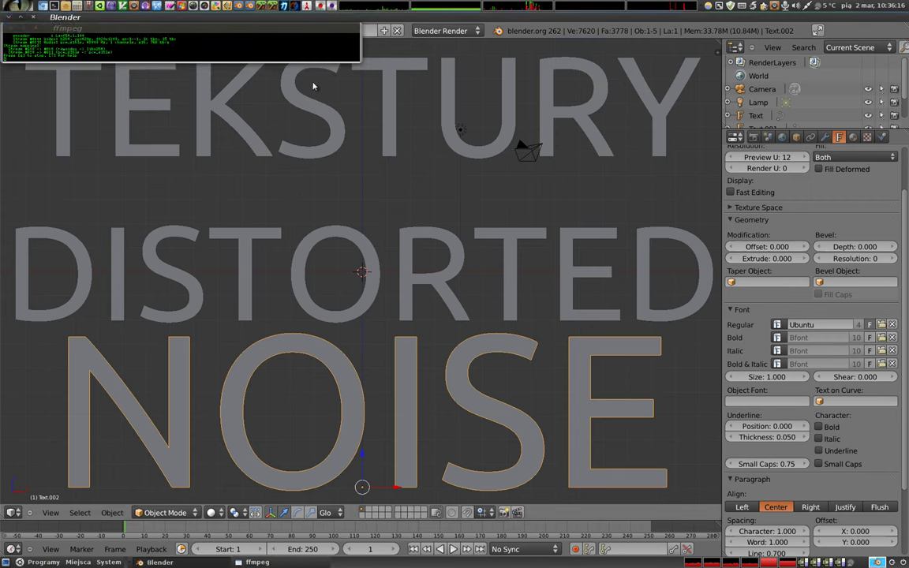
Minimize the ffmpeg terminal window that covers Blender's header.
left_click(13, 30)
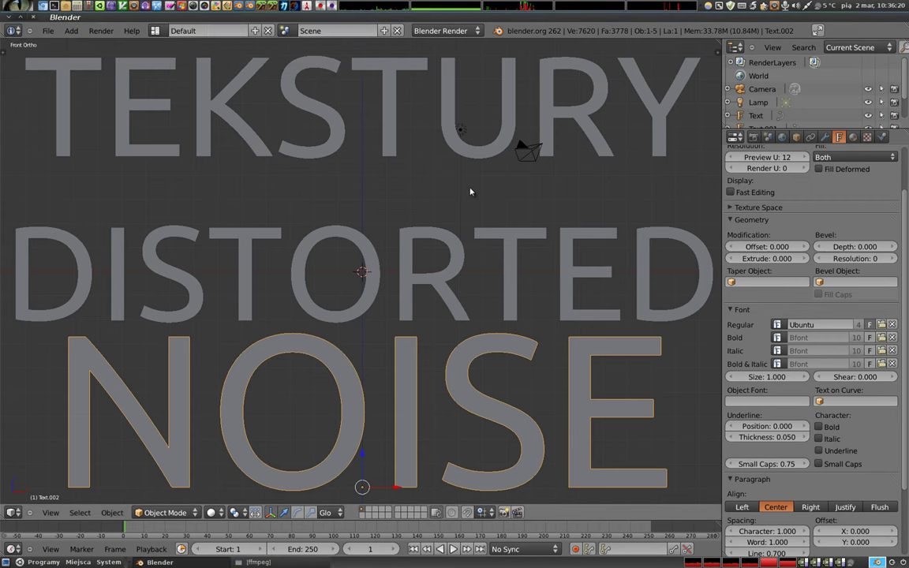
Delete the DISTORTED, TEKSTURY and NOISE text objects.
right_click(409, 267)
key("x")
right_click(390, 136)
key("x")
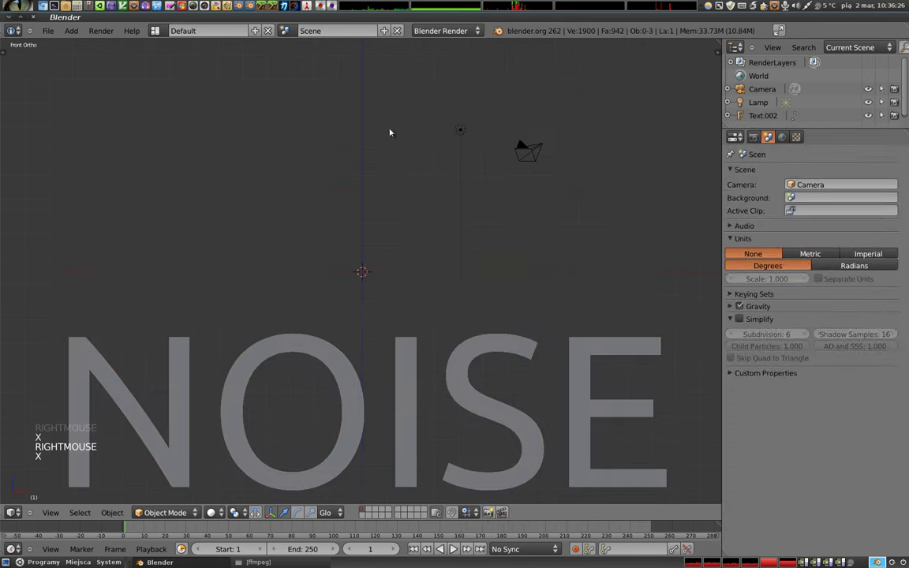
right_click(360, 318)
key("x")
Add a plane mesh and scale it up.
key("shift+a")
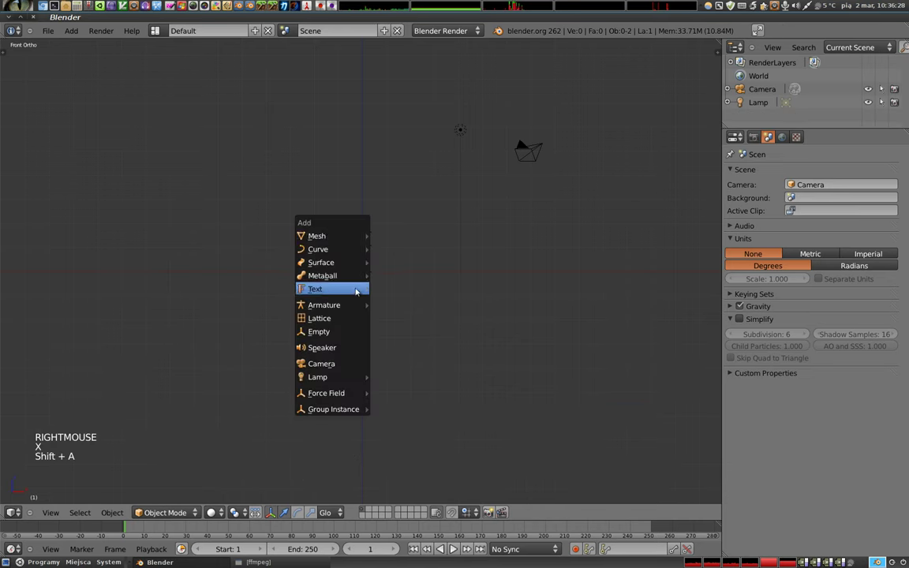
mouse_move(317, 236)
left_click(391, 236)
middle_click_drag(378, 292, 343, 380)
key("s")
left_click(527, 381)
Create a new material for the plane and do a test render from the camera view.
left_click(852, 137)
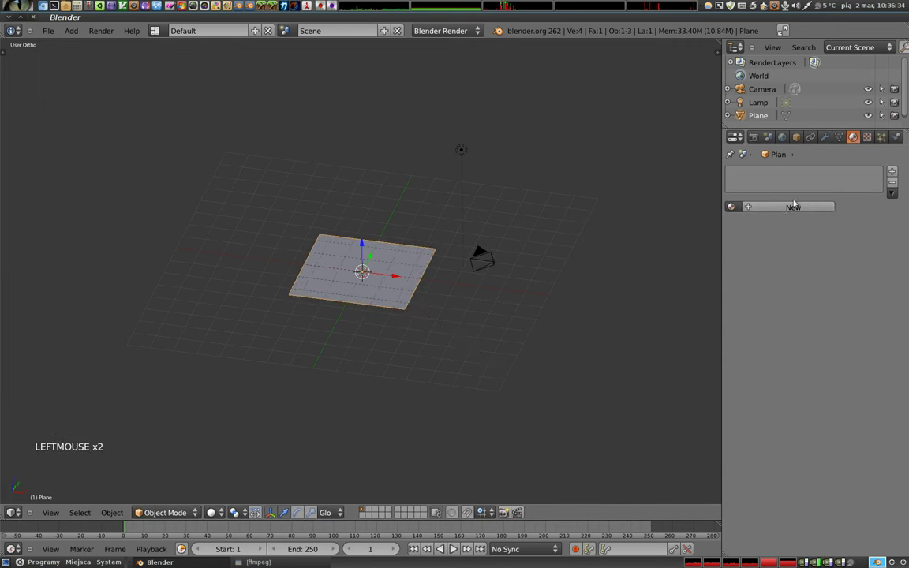
left_click(793, 206)
key("KP_0")
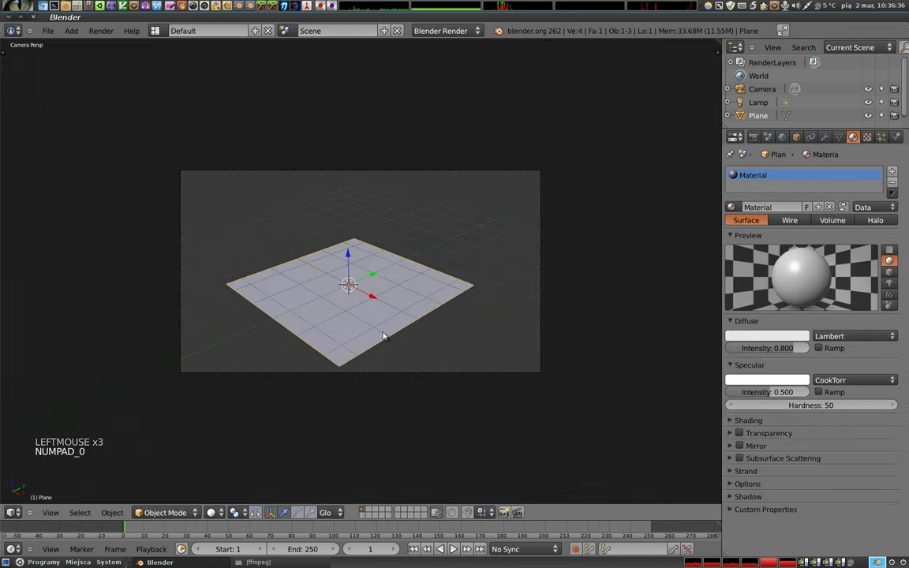
key("F12")
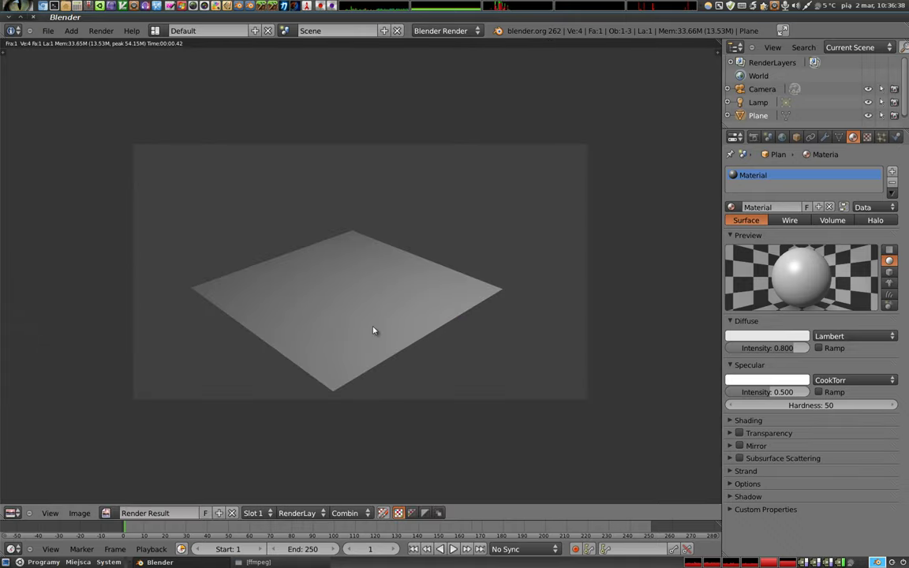
key("Escape")
Move the lamp to a new position and re-render.
right_click(537, 93)
key("g")
key("g")
left_click(365, 237)
key("F12")
key("Escape")
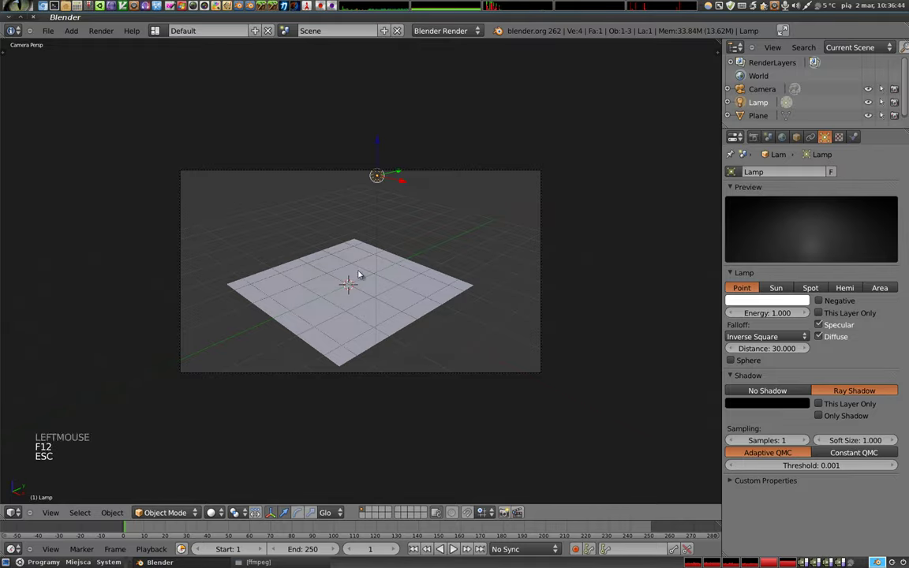
Reposition the camera so it frames the plane.
right_click(479, 172)
key("g")
key("g")
left_click(408, 198)
key("g")
left_click(410, 249)
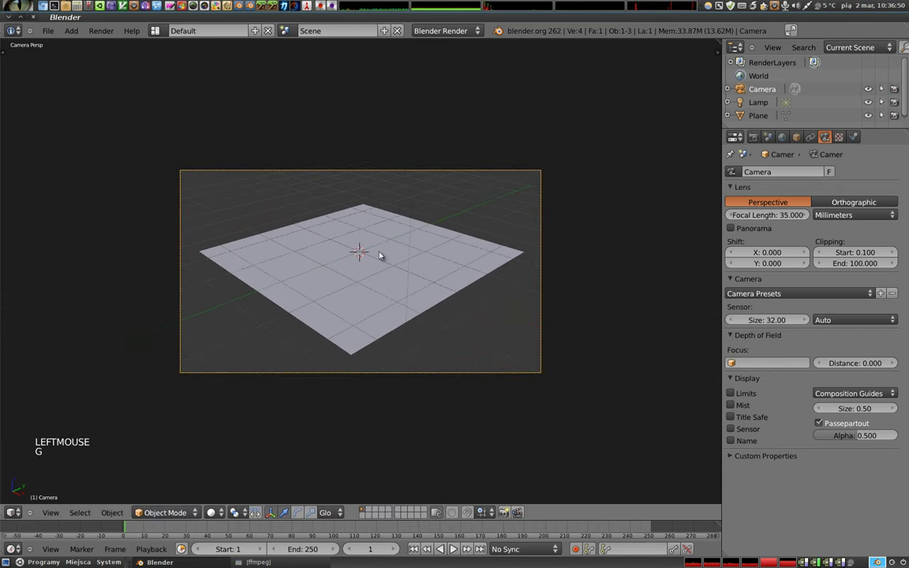
Add a new texture to the plane's material.
right_click(373, 336)
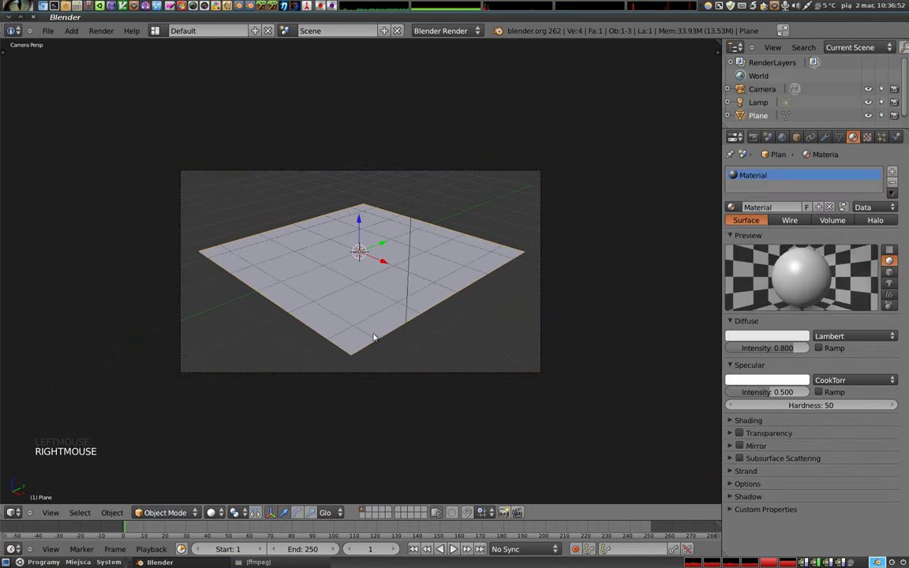
left_click(867, 137)
left_click(738, 250)
left_click(851, 261)
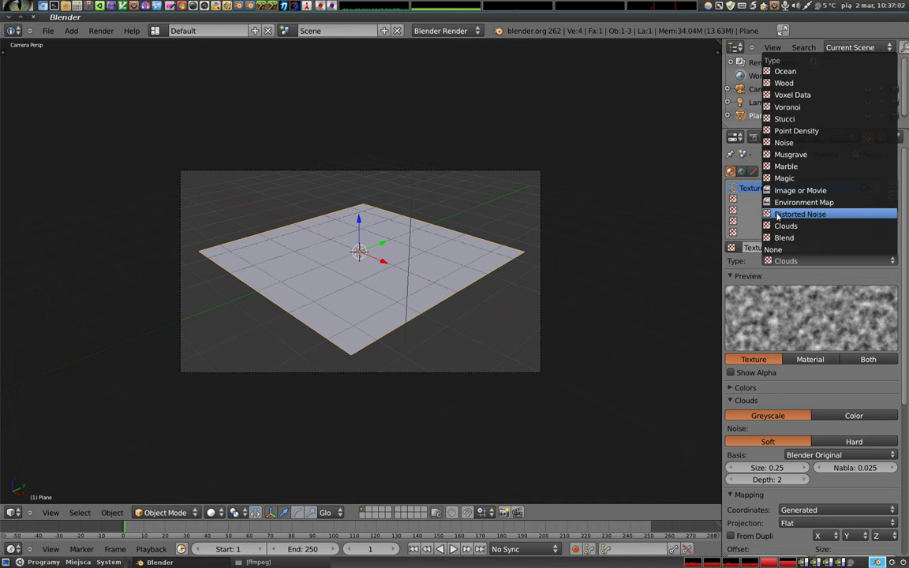
Change the texture type from Clouds to Distorted Noise and render it.
left_click(827, 216)
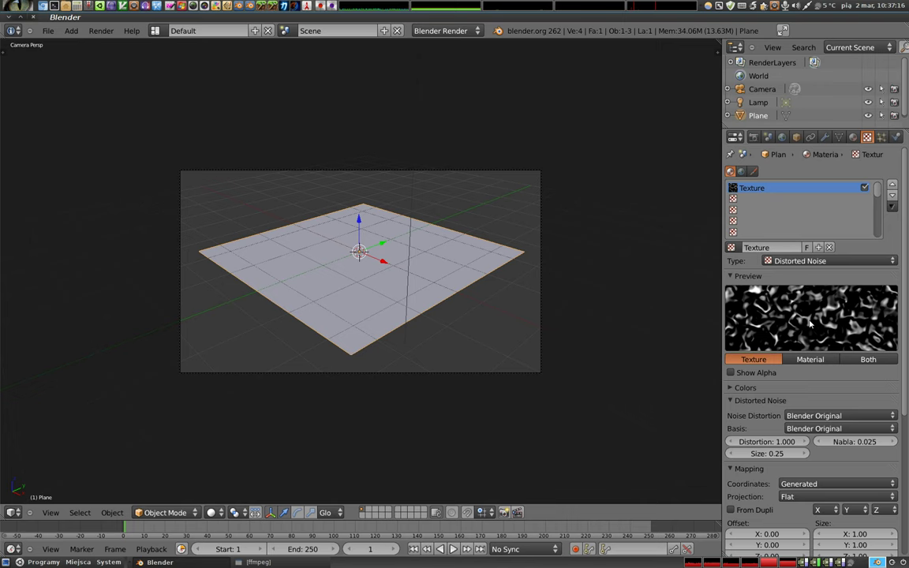
key("F12")
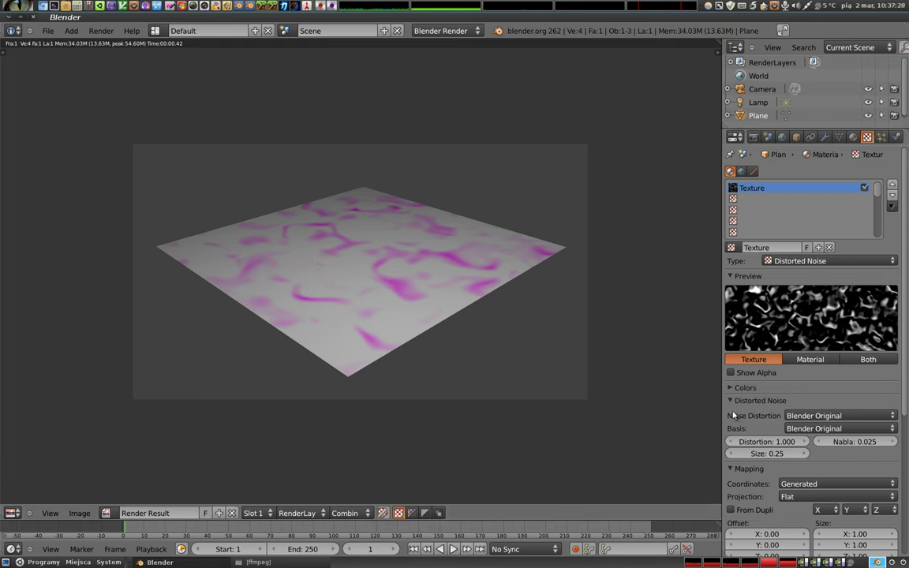
Collapse the Mapping panel and open the Distorted Noise Basis list.
left_click(731, 470)
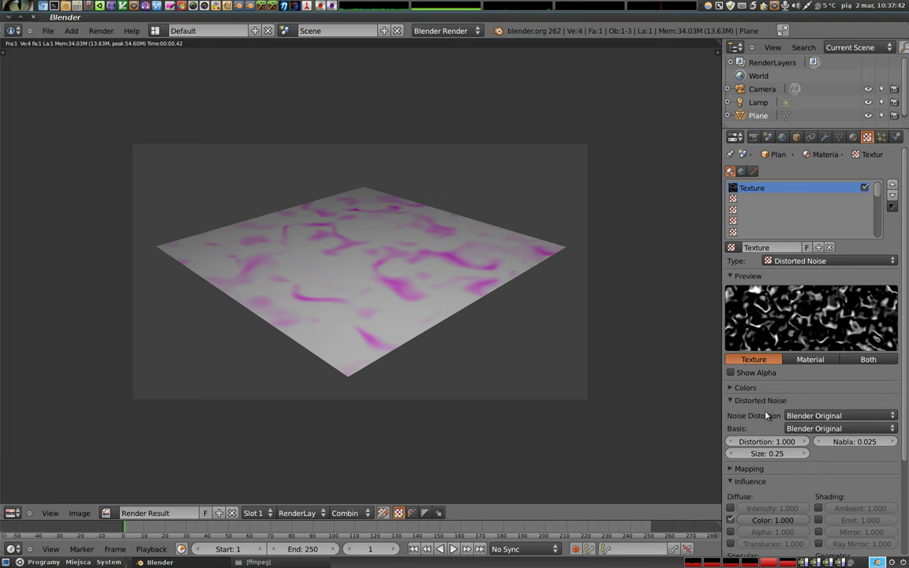
left_click(793, 428)
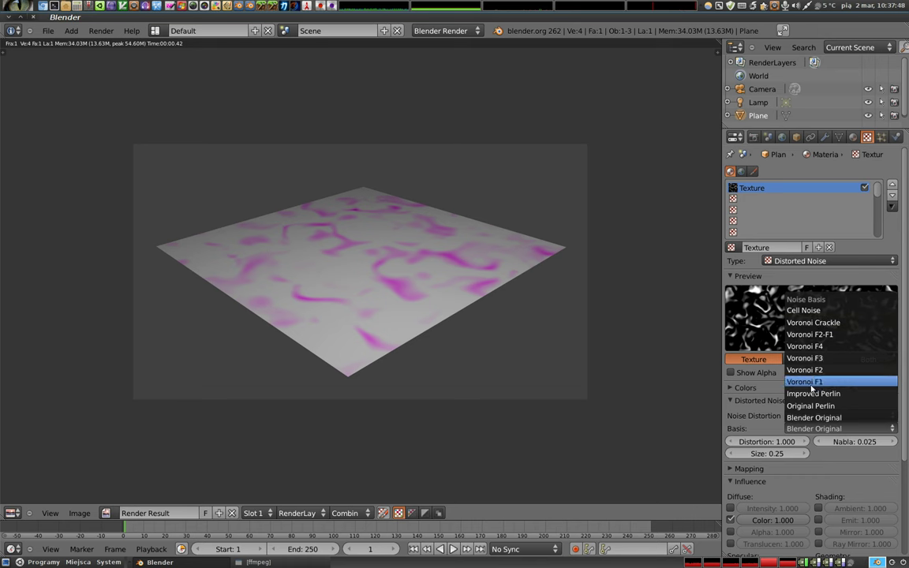
Set Basis and Noise Distortion both to Voronoi Crackle and render the cracked magenta pattern.
left_click(812, 322)
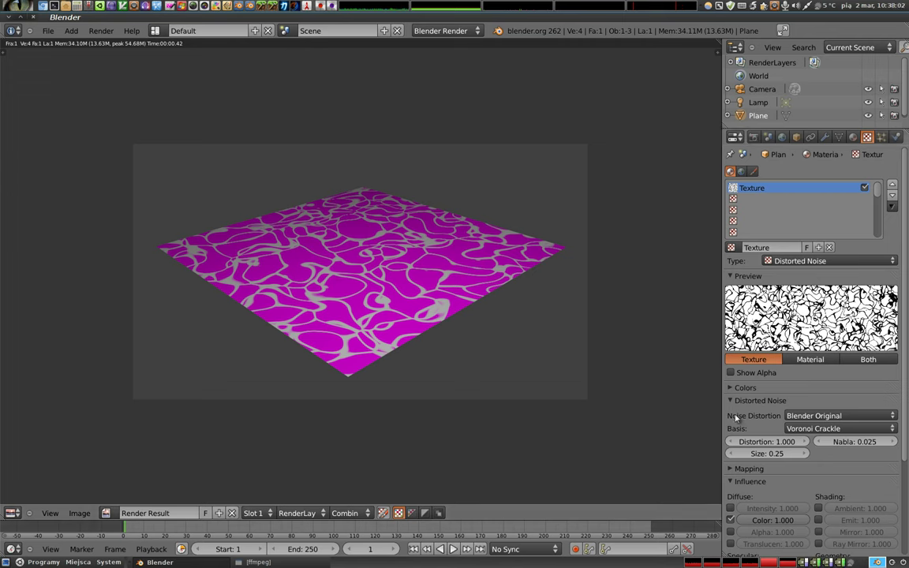
left_click(800, 418)
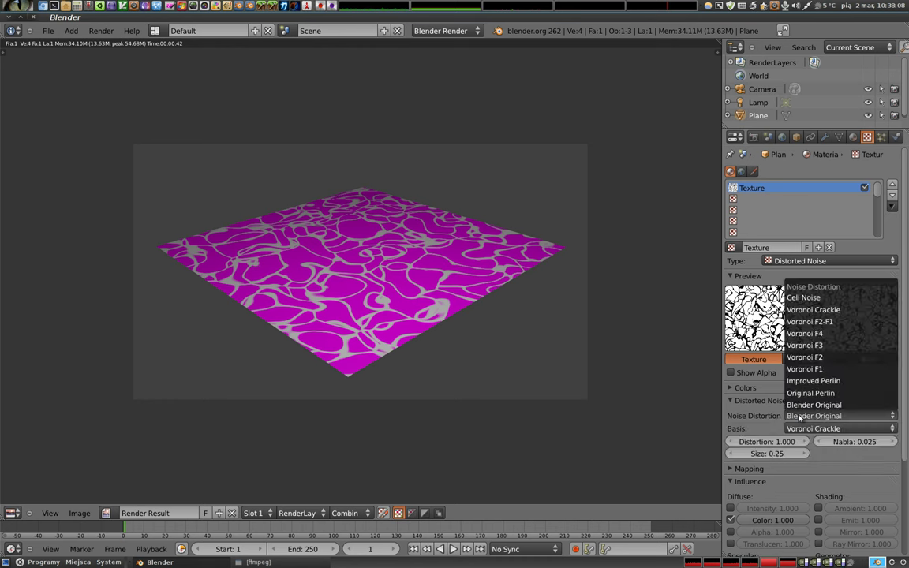
left_click(813, 310)
key("F12")
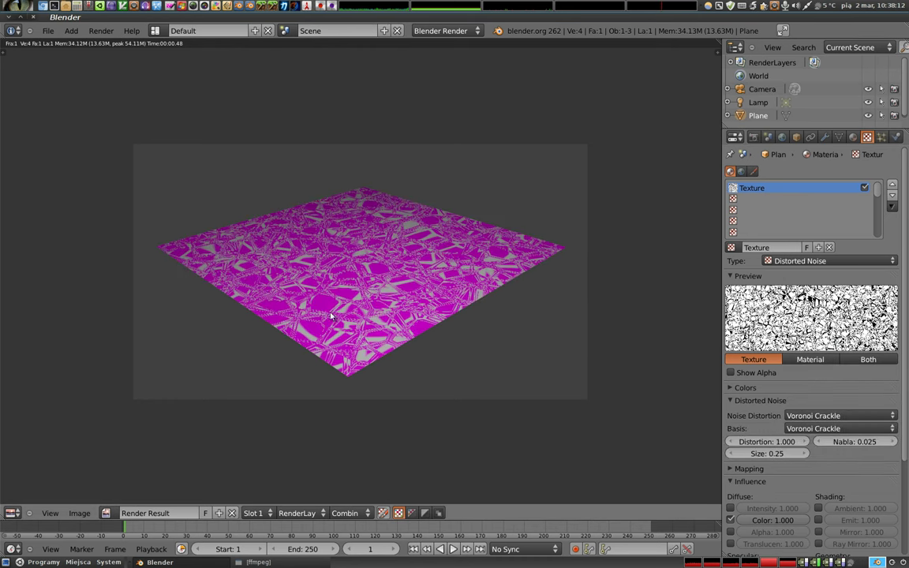
scroll(365, 327, "up", 2)
scroll(364, 327, "up", 1)
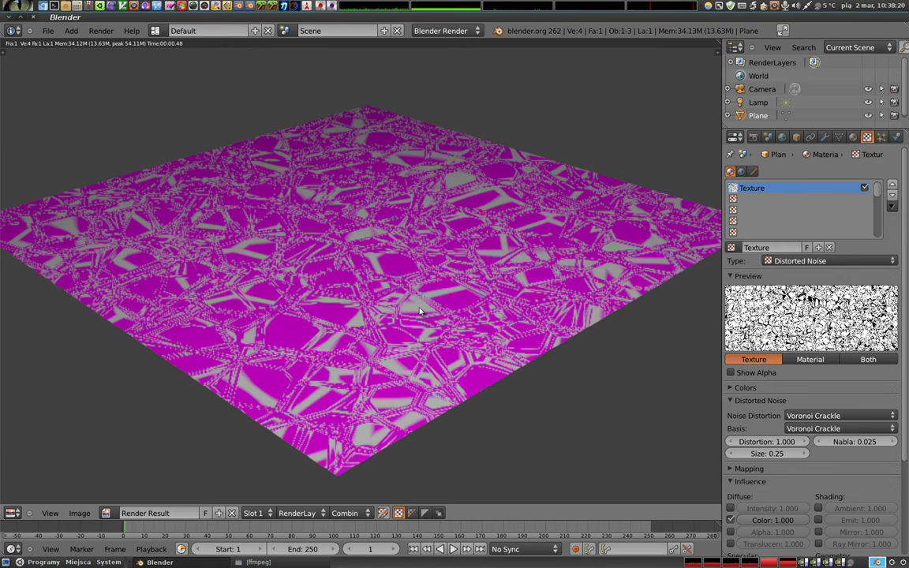
left_click(812, 415)
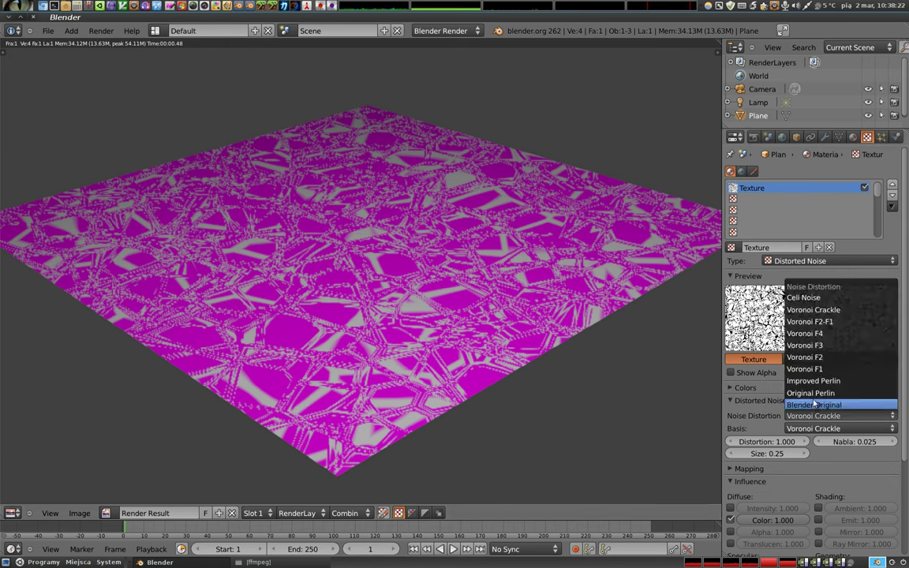
Try Voronoi F1 as the noise distortion and render it.
left_click(805, 368)
key("F12")
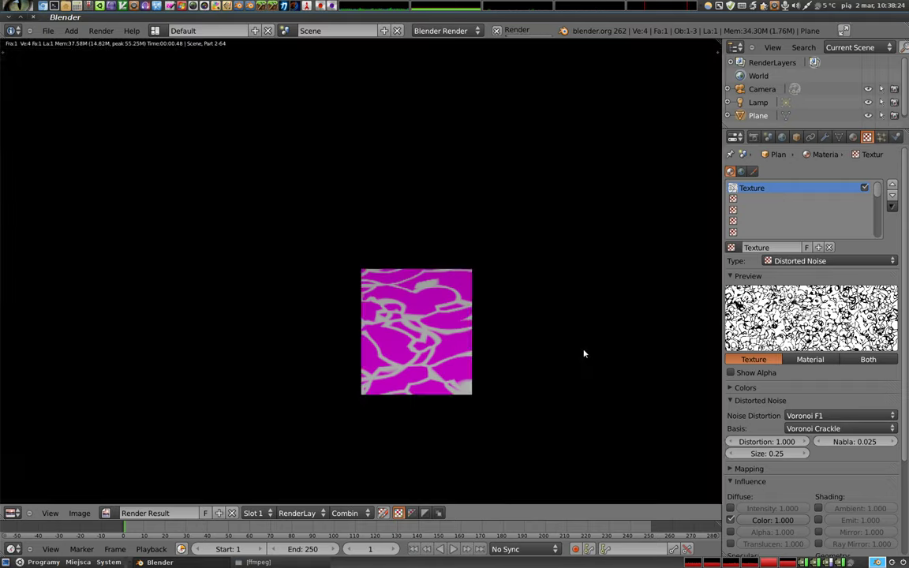
left_click(821, 418)
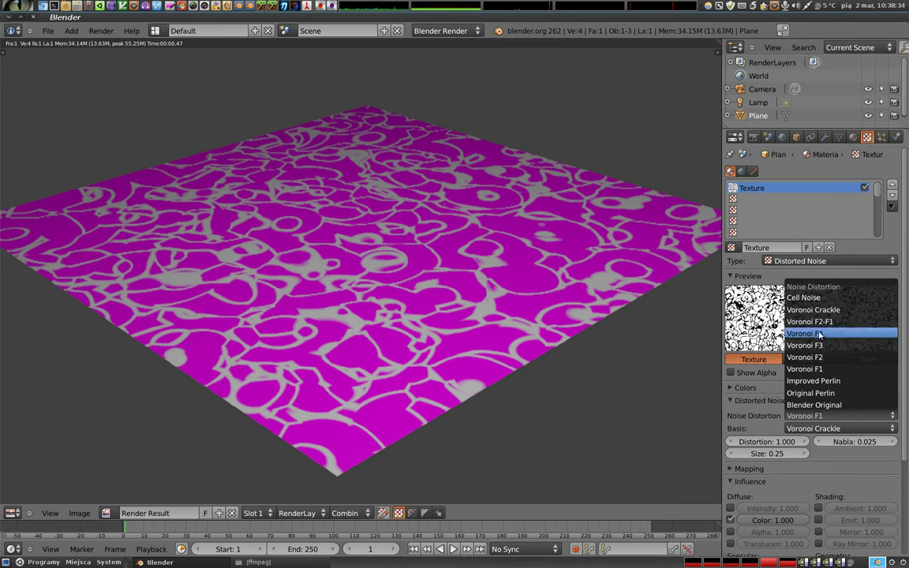
left_click(811, 414)
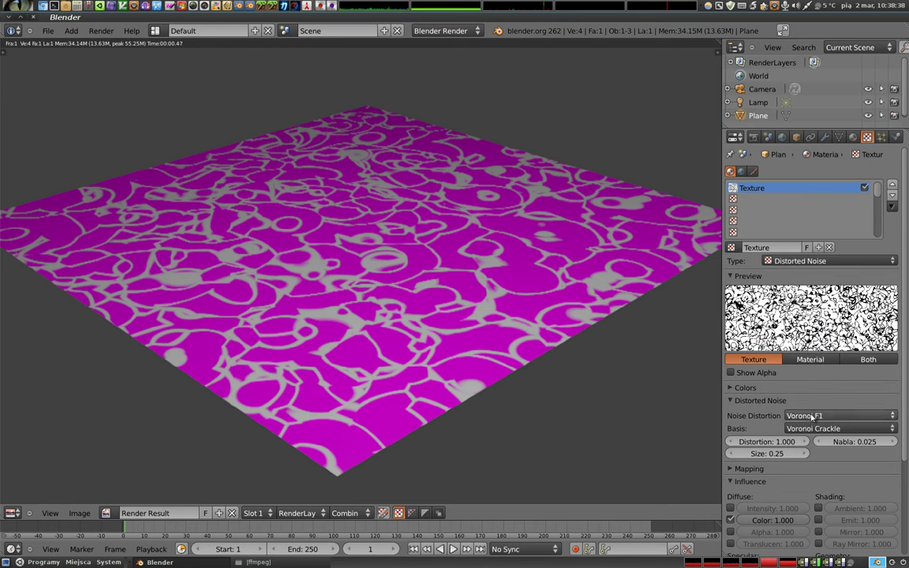
Set Noise Distortion to Original Perlin and Basis to Voronoi F4.
left_click(811, 416)
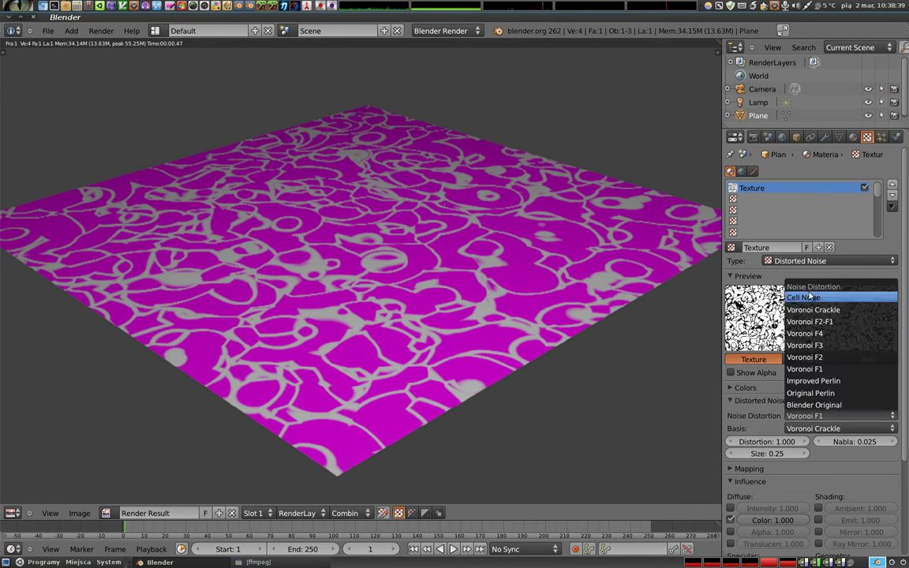
left_click(810, 394)
left_click(813, 428)
left_click(809, 393)
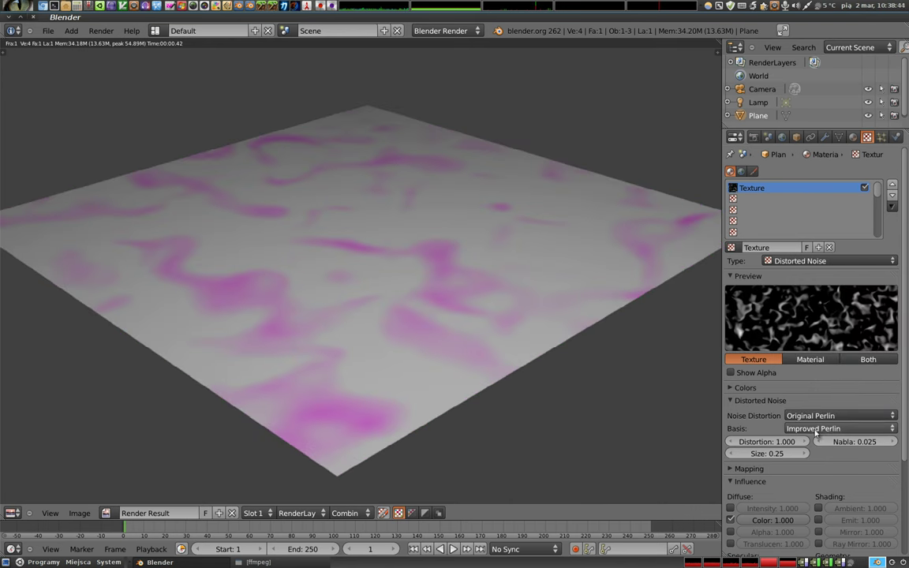
left_click(813, 429)
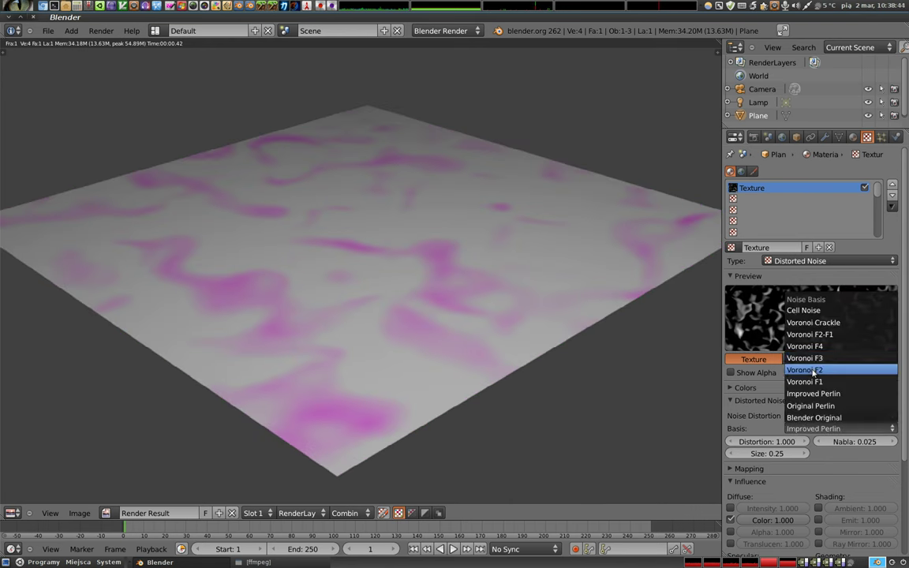
left_click(805, 347)
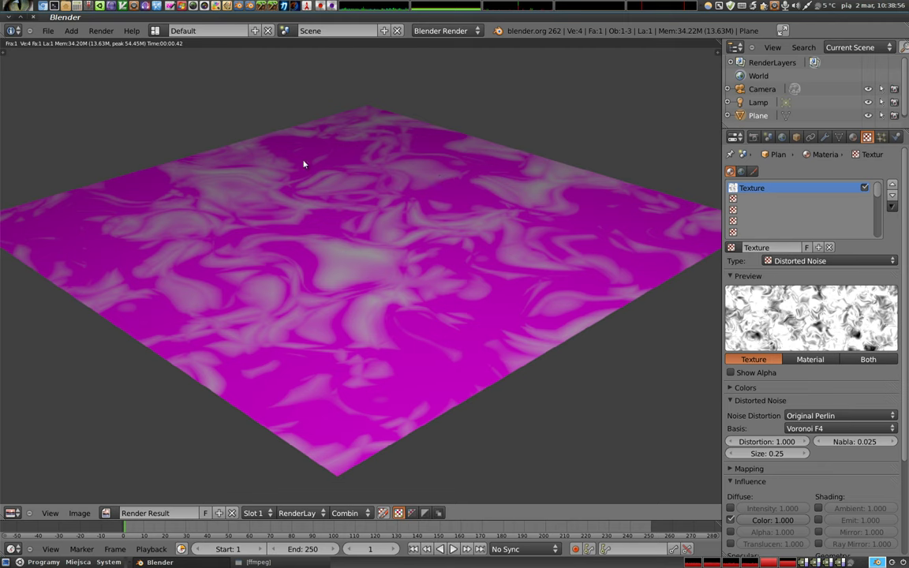
Try Voronoi F2-F1, Cell Noise, Voronoi F1 and Original Perlin bases, with Cell Noise distortion.
left_click(820, 429)
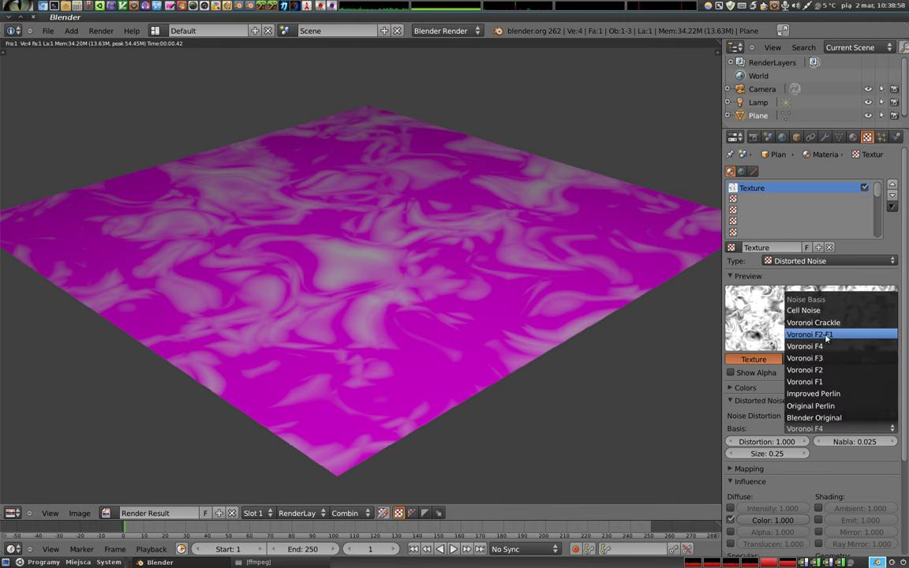
left_click(826, 335)
left_click(817, 429)
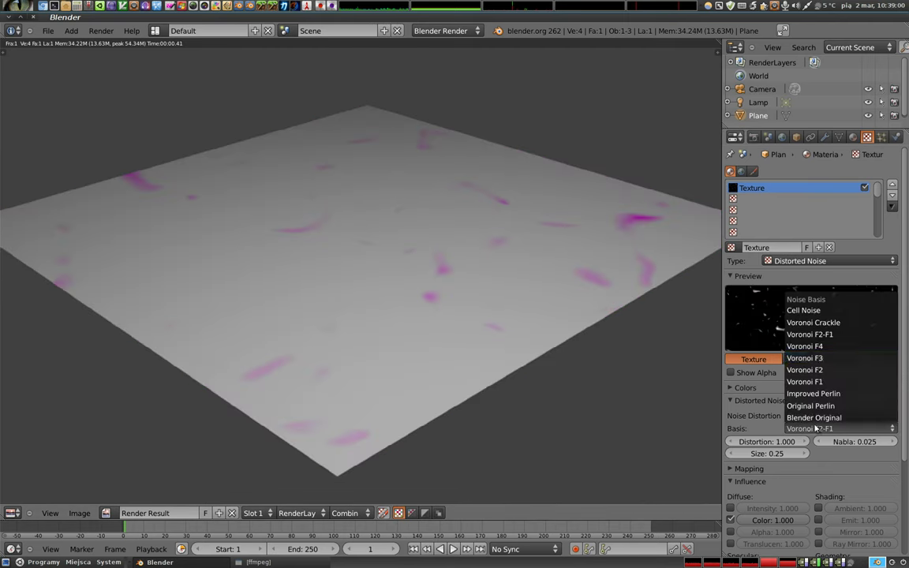
left_click(803, 310)
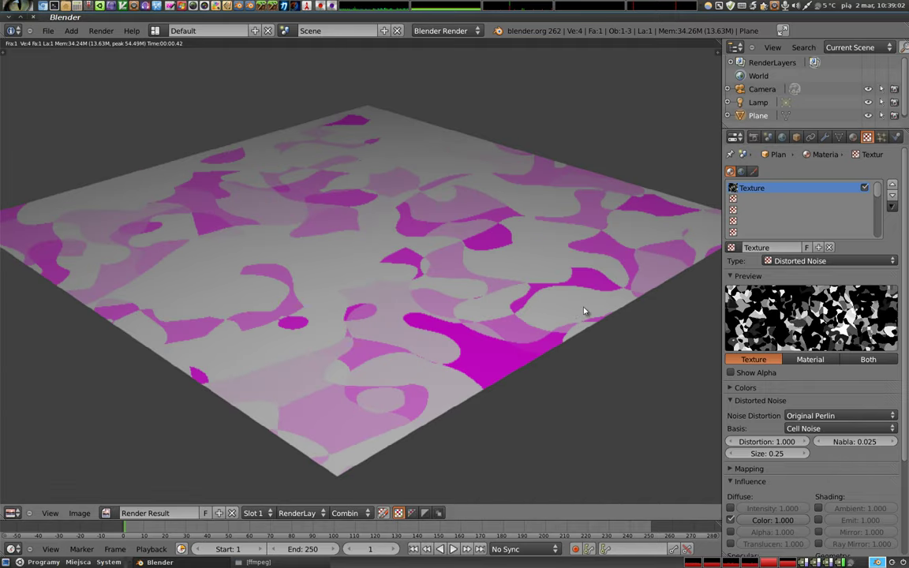
left_click(820, 416)
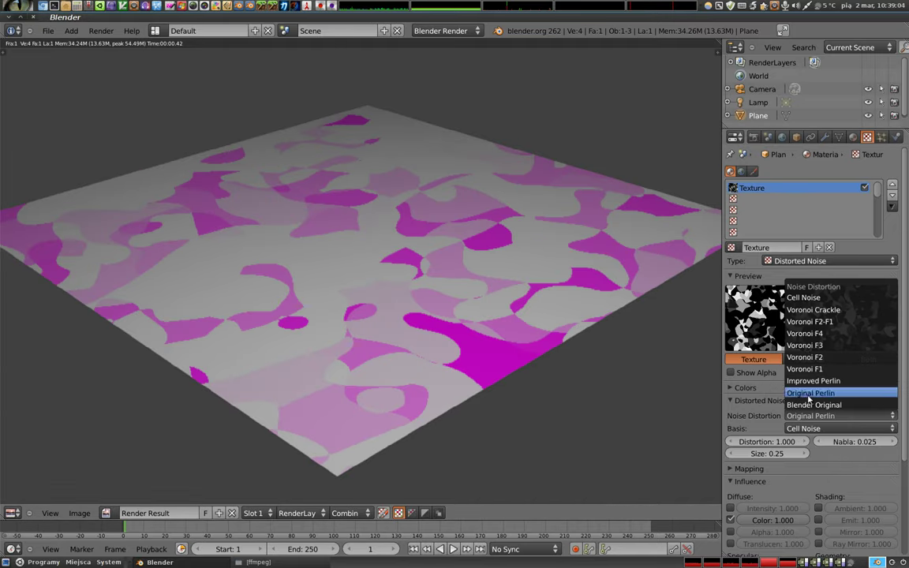
left_click(757, 270)
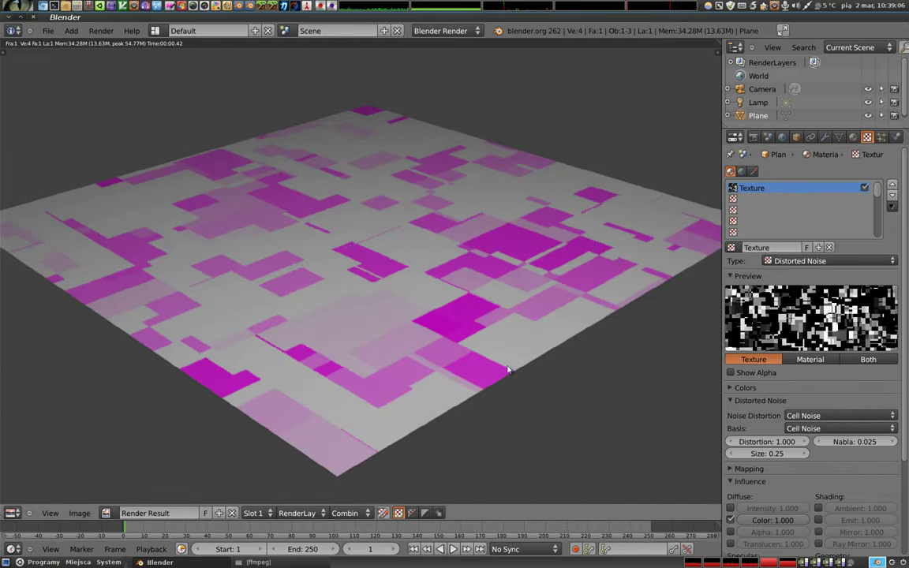
left_click(803, 428)
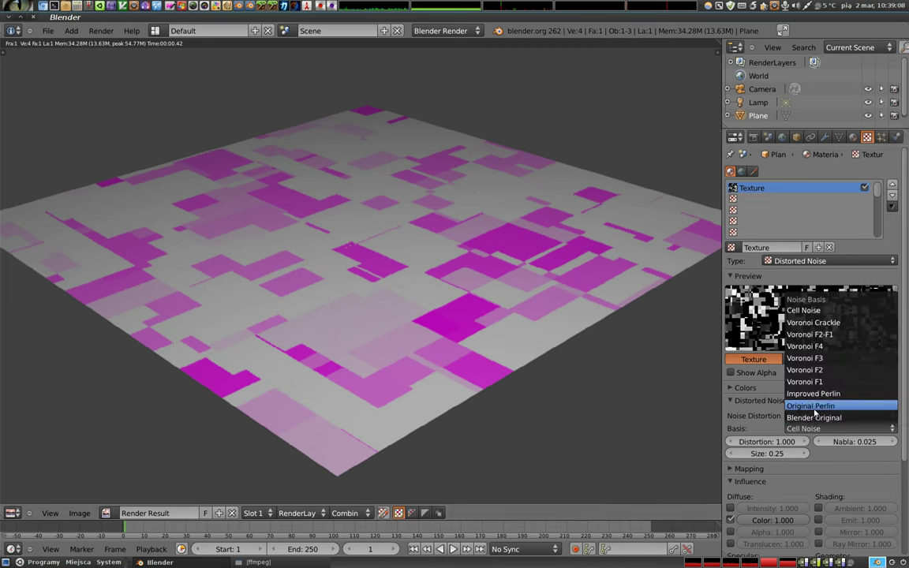
left_click(805, 381)
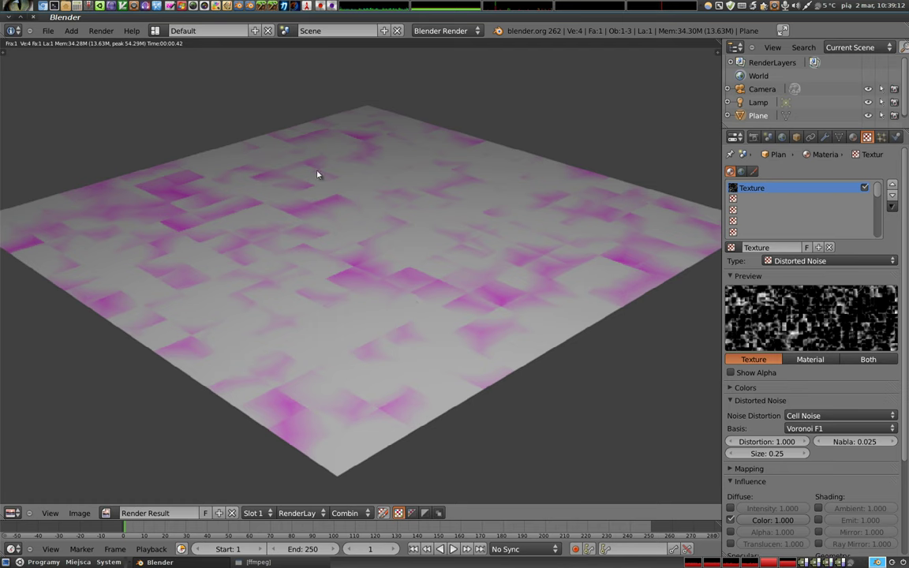
left_click(804, 428)
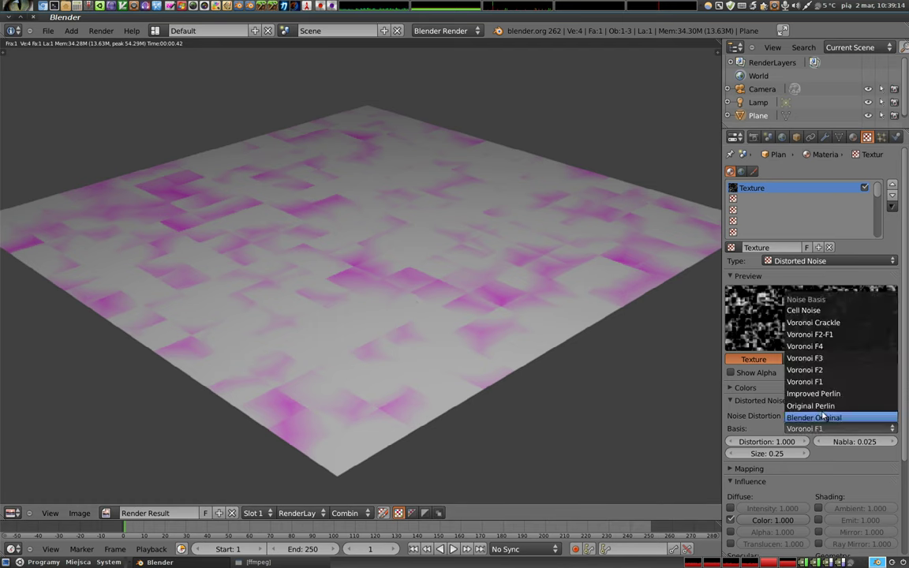
left_click(827, 416)
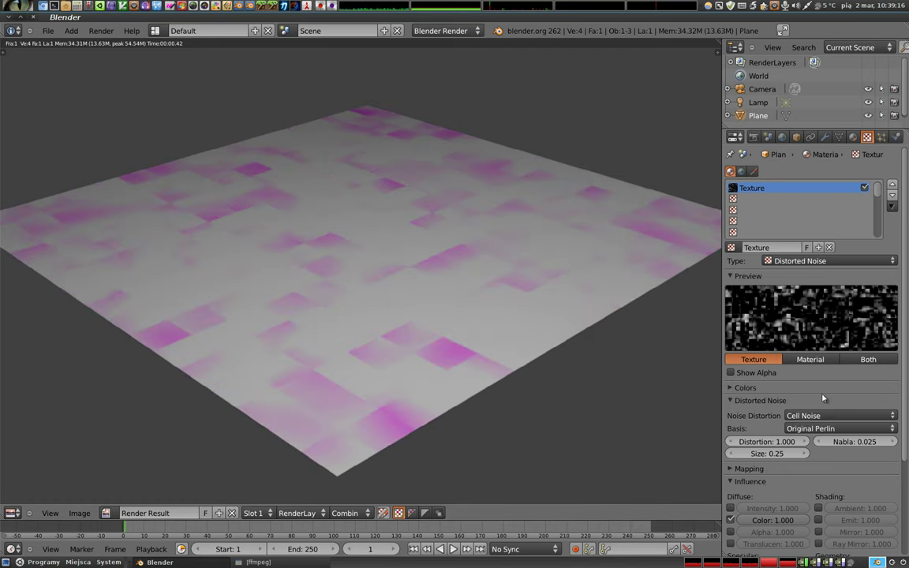
Try Voronoi F3, F2-F1 and Crackle distortions, then Blender Original and Voronoi F1 bases.
left_click(823, 416)
left_click(805, 344)
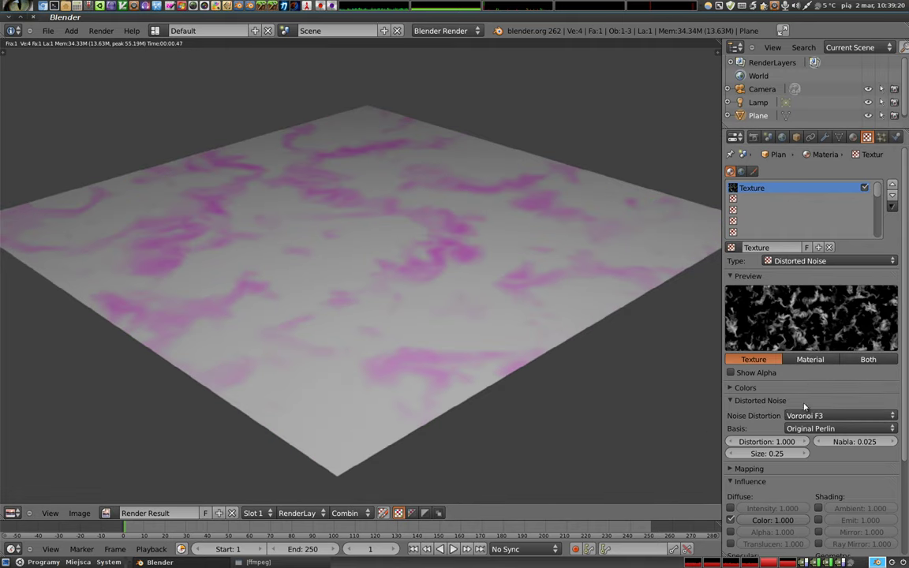
left_click(832, 416)
left_click(810, 321)
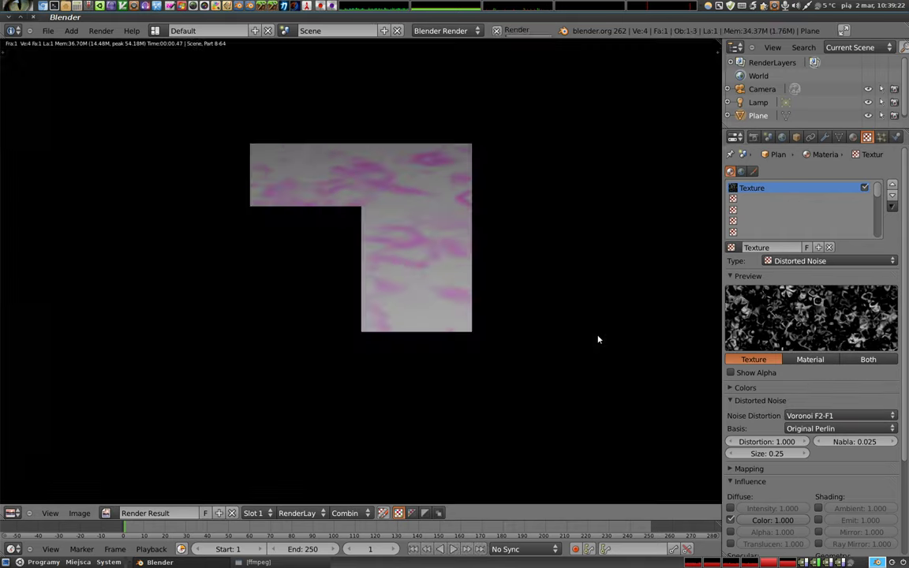
left_click(853, 415)
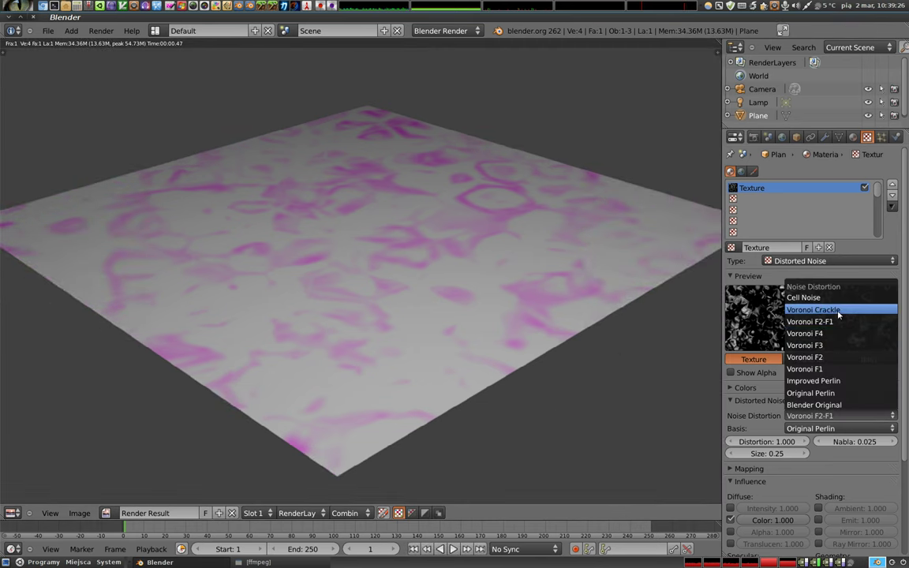
left_click(821, 308)
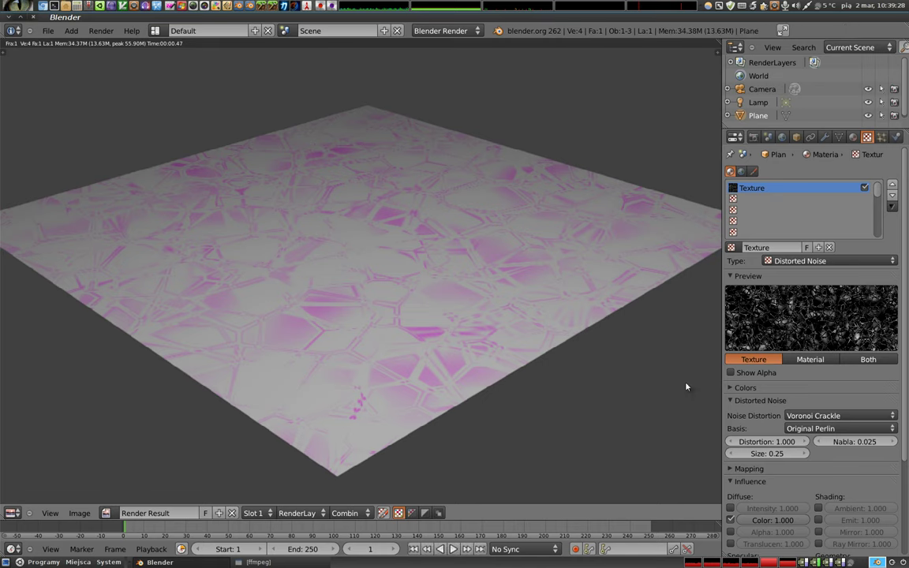
left_click(793, 427)
left_click(804, 438)
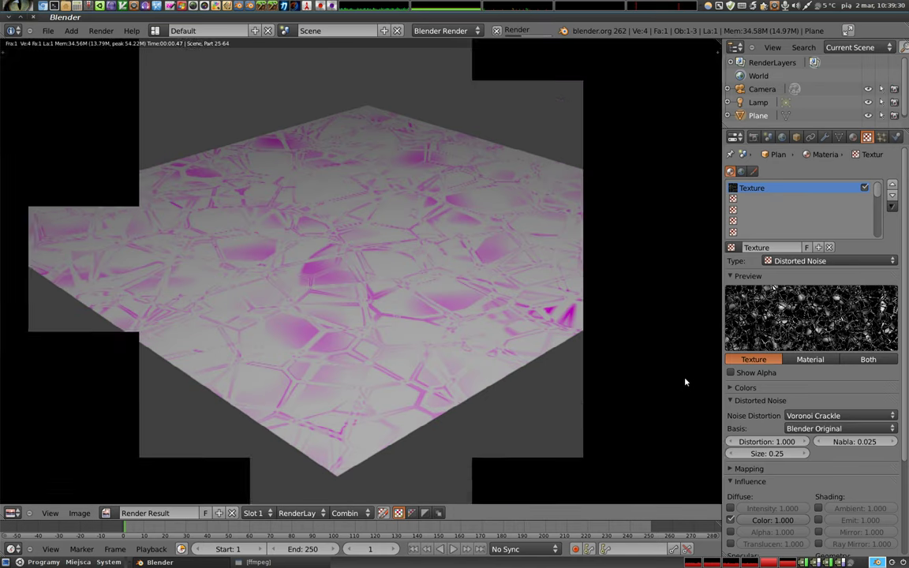
left_click(828, 429)
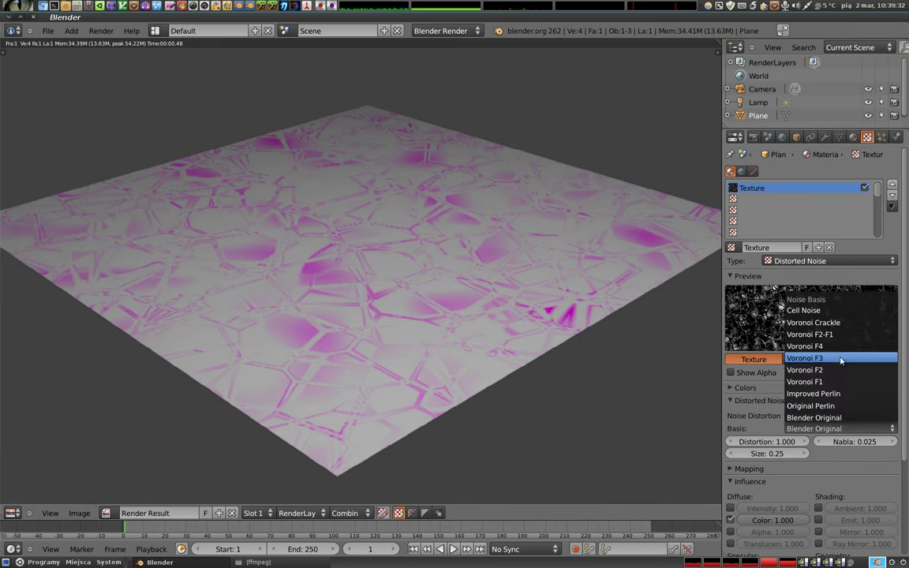
left_click(839, 383)
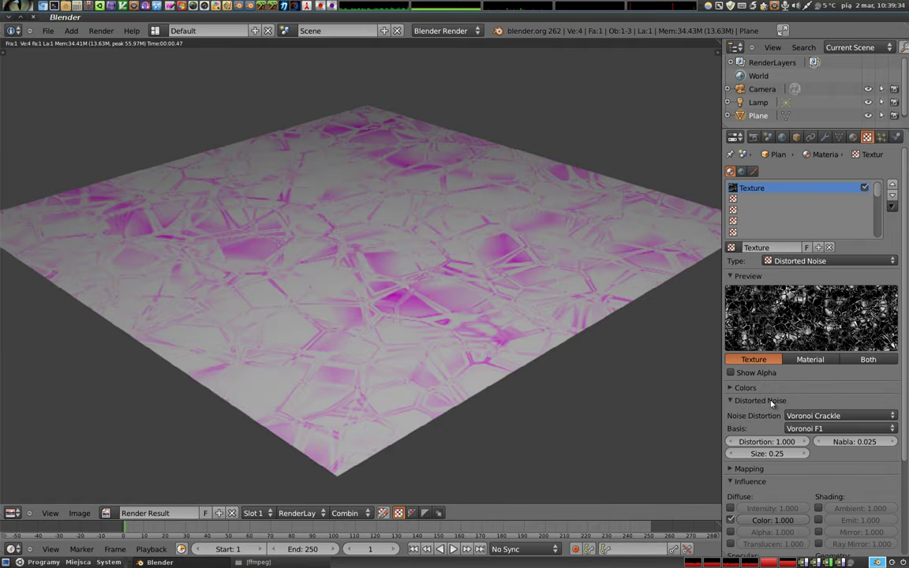
Cycle the noise distortion through Improved Perlin, Voronoi Crackle, Cell Noise and back to Improved Perlin.
left_click(823, 415)
left_click(827, 382)
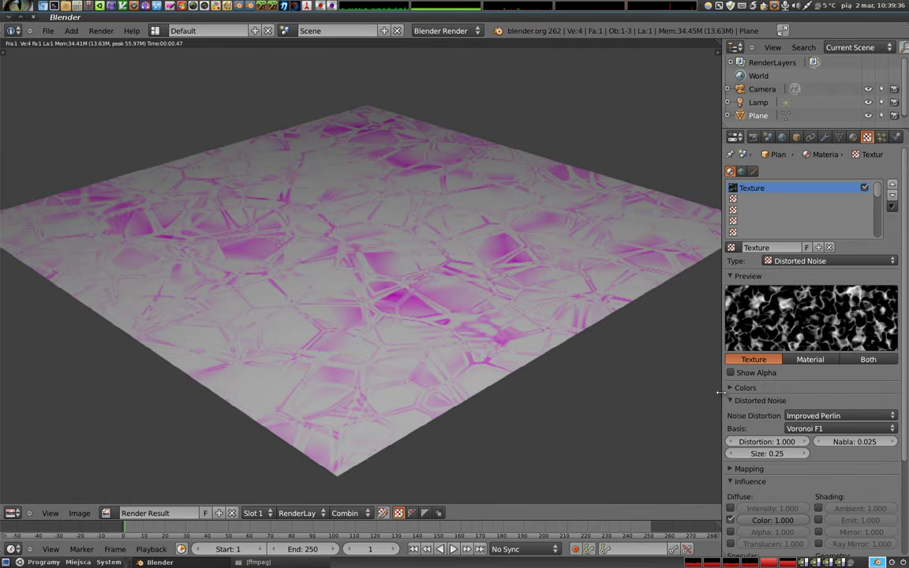
left_click(820, 415)
left_click(826, 309)
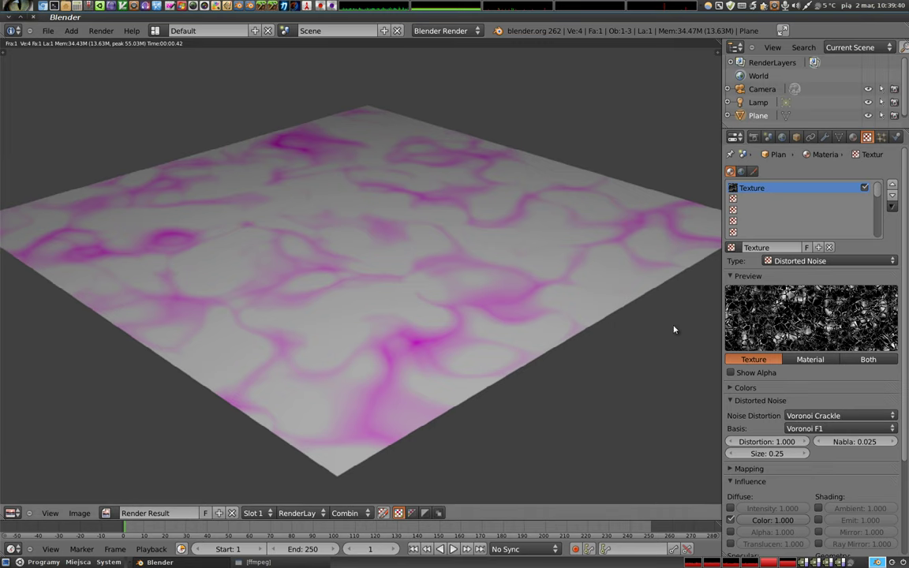
left_click(821, 415)
left_click(805, 297)
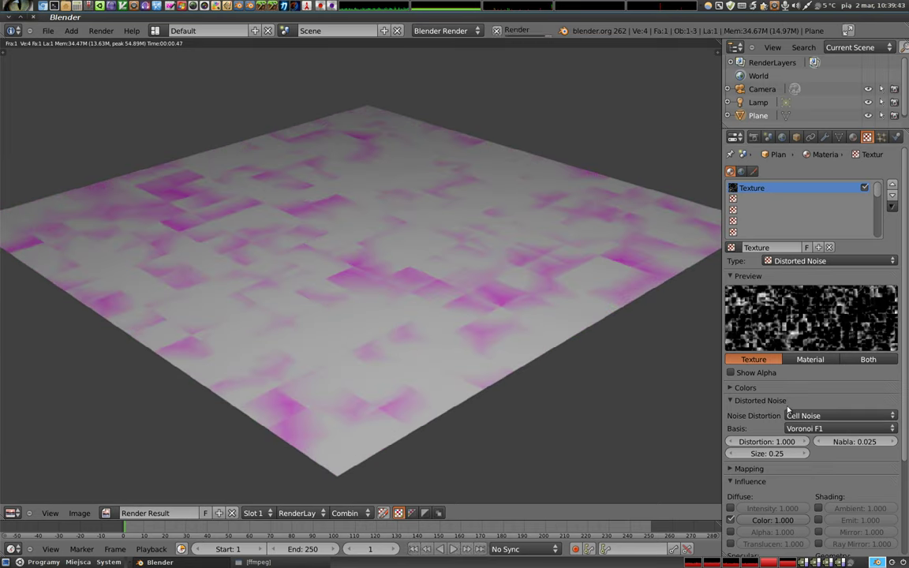
left_click(808, 415)
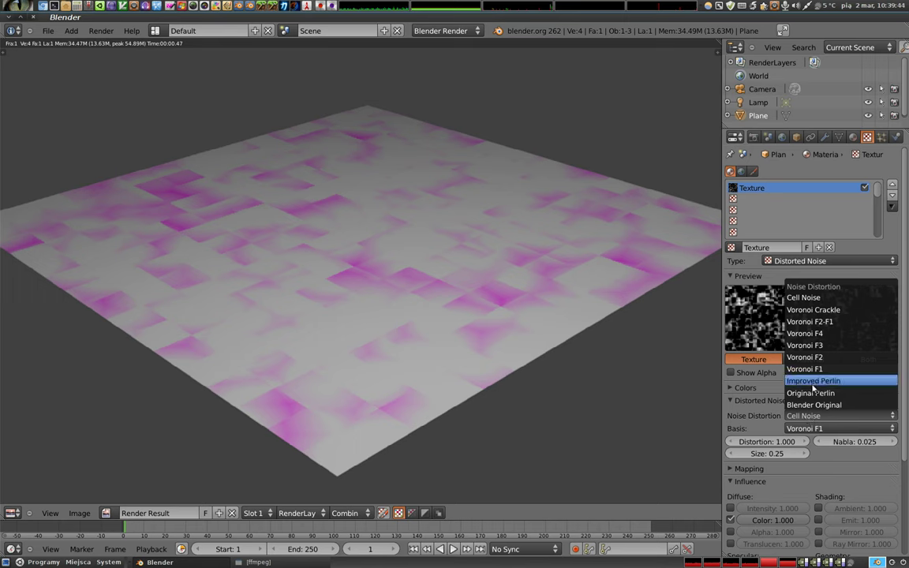
left_click(812, 381)
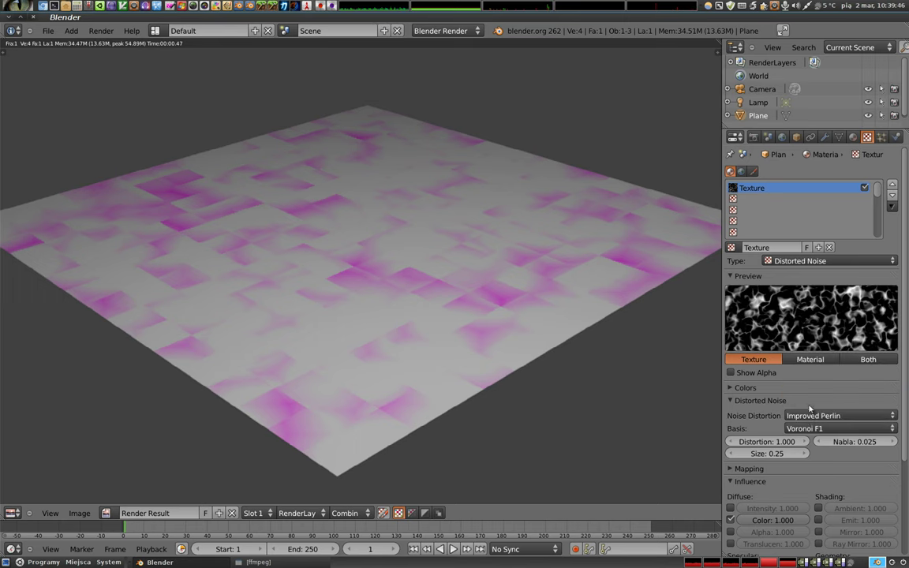
Set Basis to Blender Original and Noise Distortion to Voronoi F1.
left_click(813, 428)
left_click(816, 395)
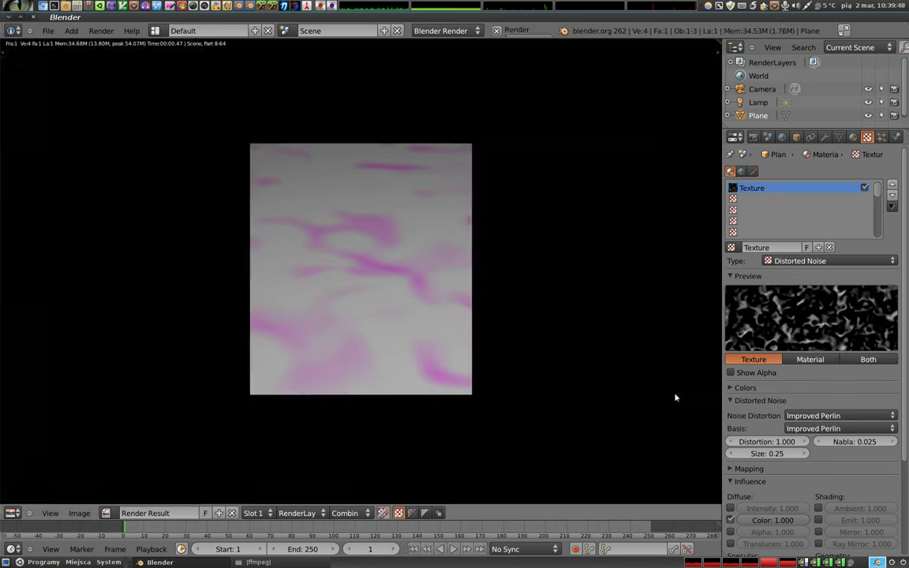
left_click(813, 428)
left_click(814, 388)
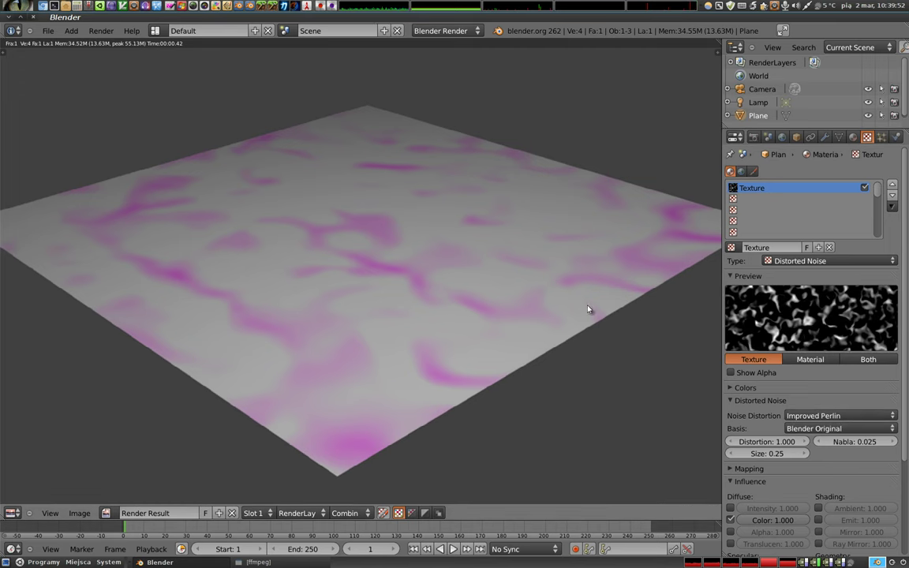
left_click(802, 418)
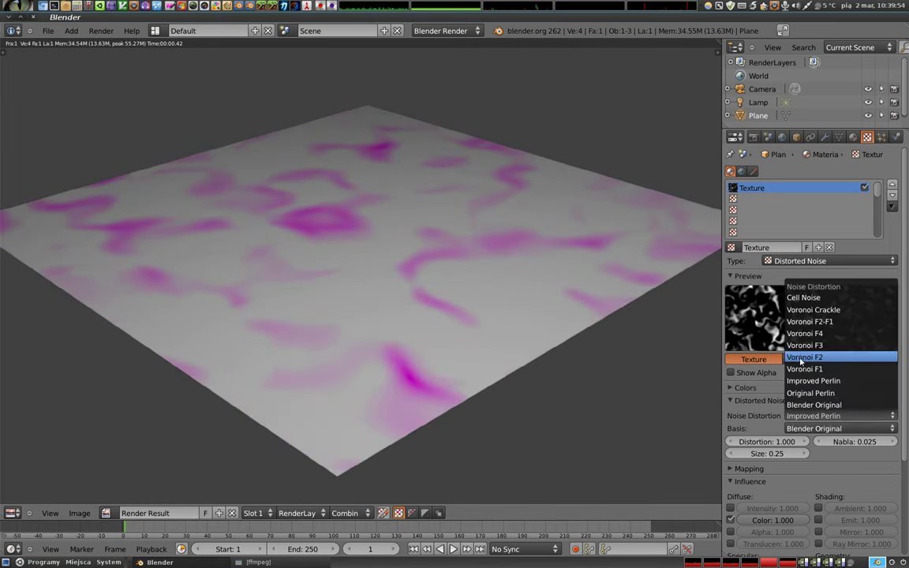
left_click(770, 333)
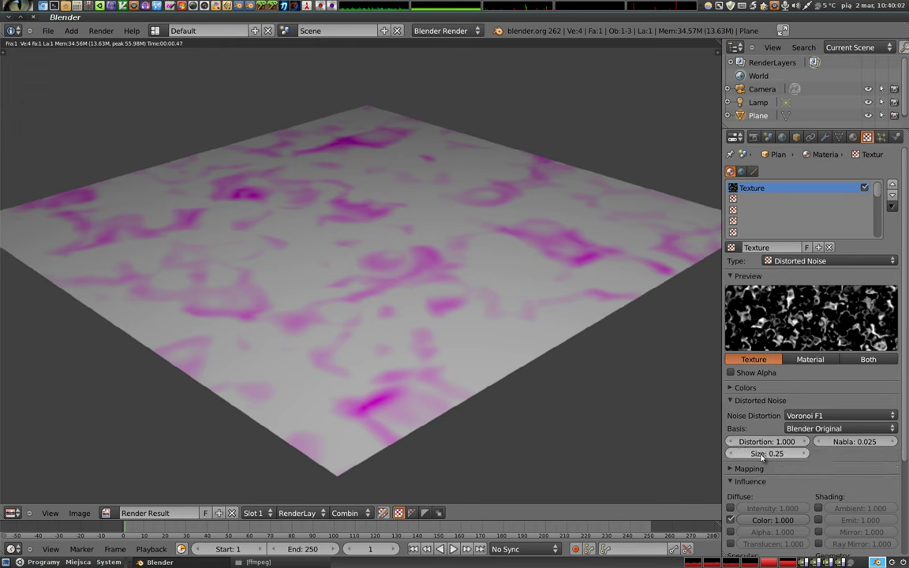
Enlarge the noise size to 2.00 and set the distortion to 5.7.
left_click_drag(773, 455, 789, 454)
left_click_drag(789, 454, 836, 455)
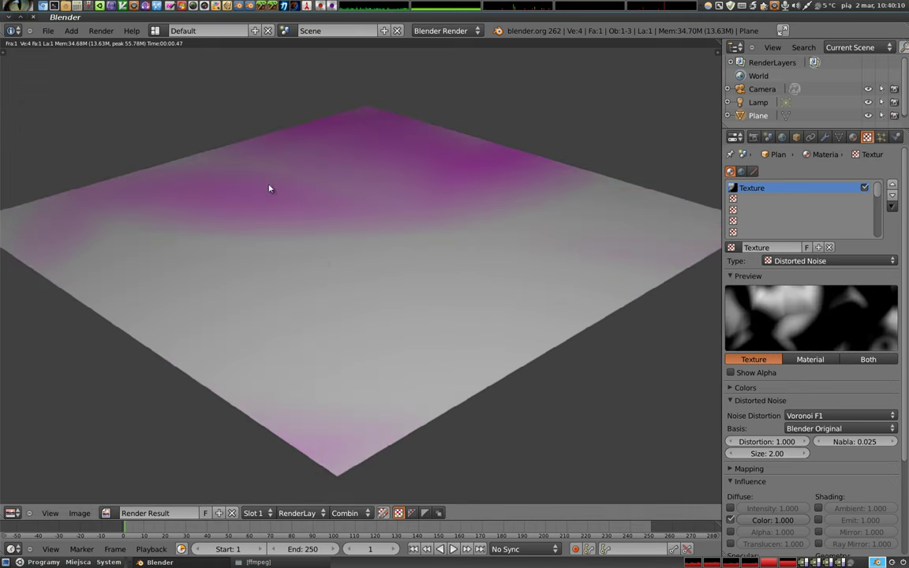
left_click(763, 444)
type("5.7")
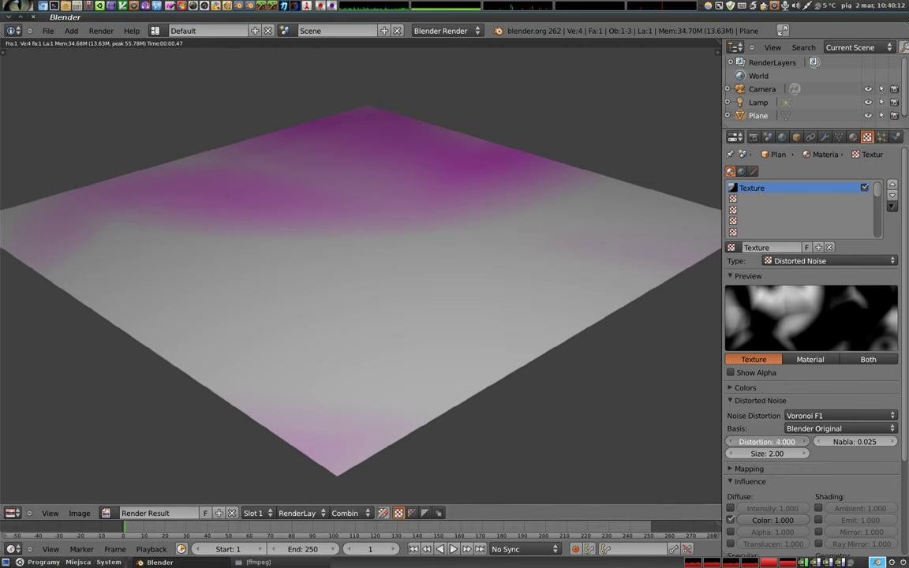
key("Return")
Raise the distortion to 9.2, then 10, and re-render.
left_click(762, 443)
type("9.2")
key("Return")
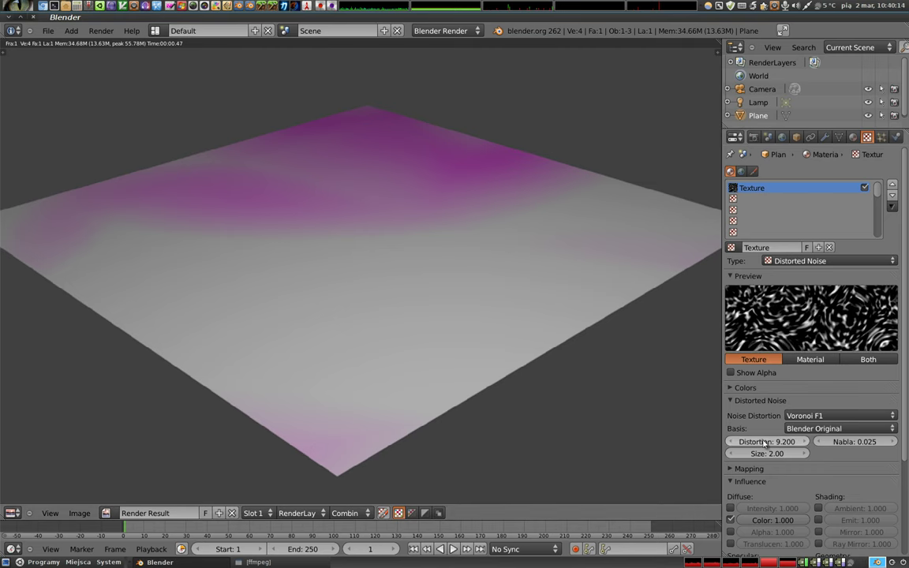
left_click(764, 444)
type("10")
key("Return")
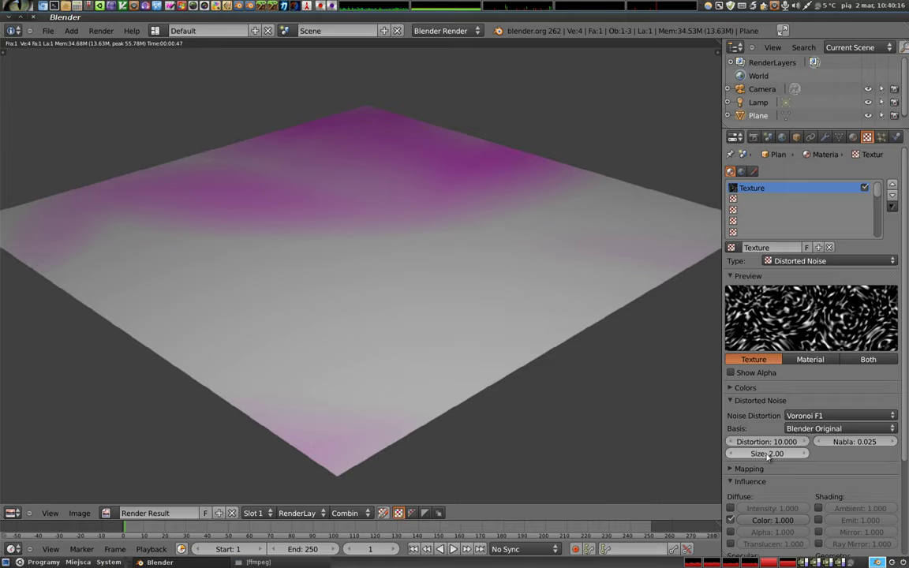
key("F12")
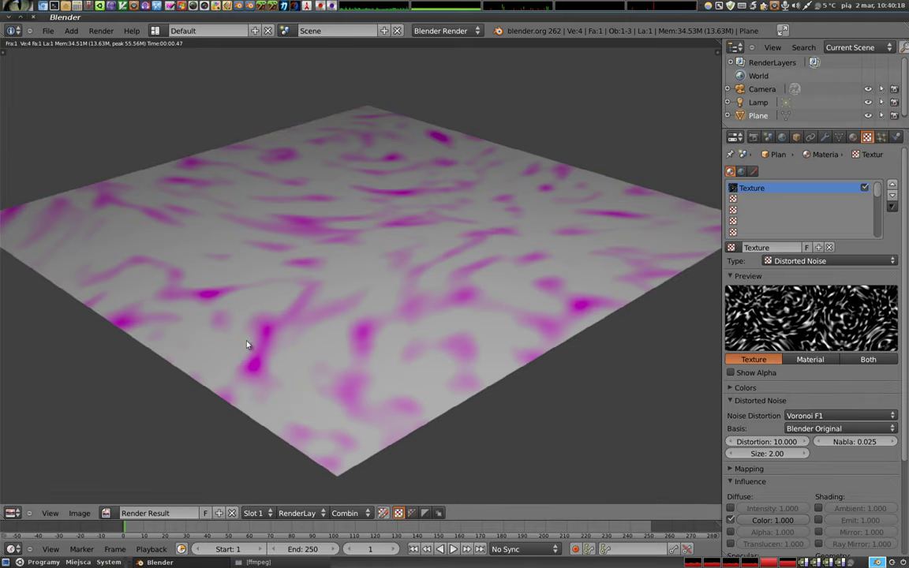
Set Basis to Voronoi Crackle, then try Blender Original distortion, rendering each.
left_click(811, 429)
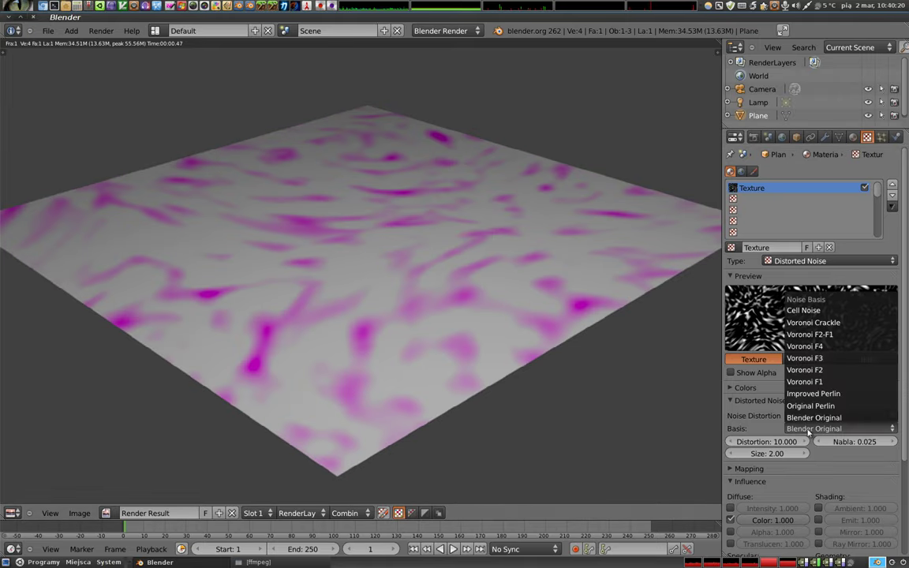
left_click(813, 323)
key("F12")
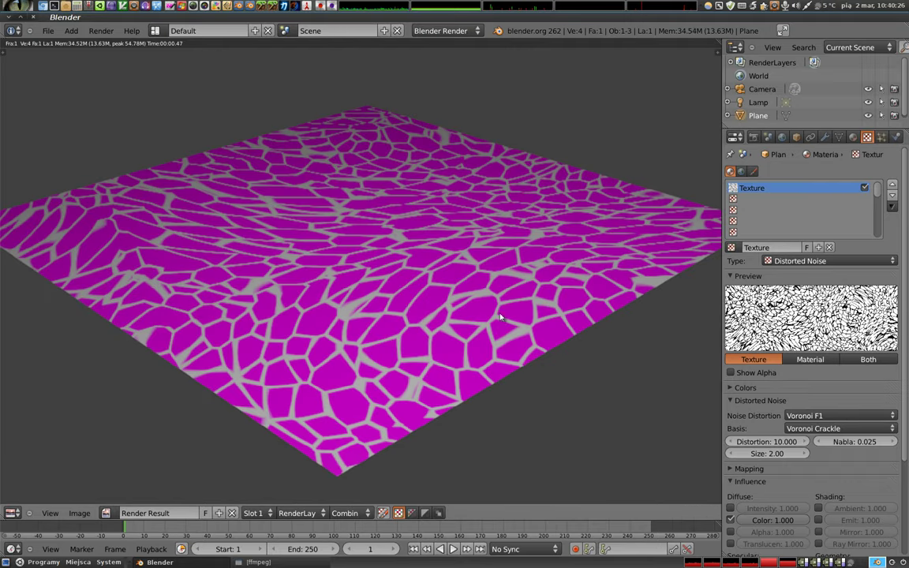
left_click(797, 415)
left_click(738, 401)
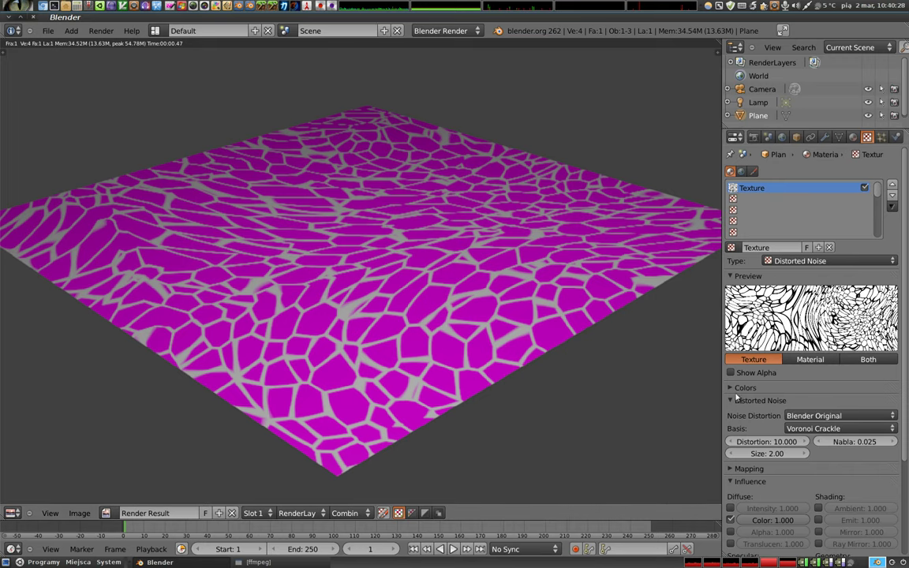
key("F12")
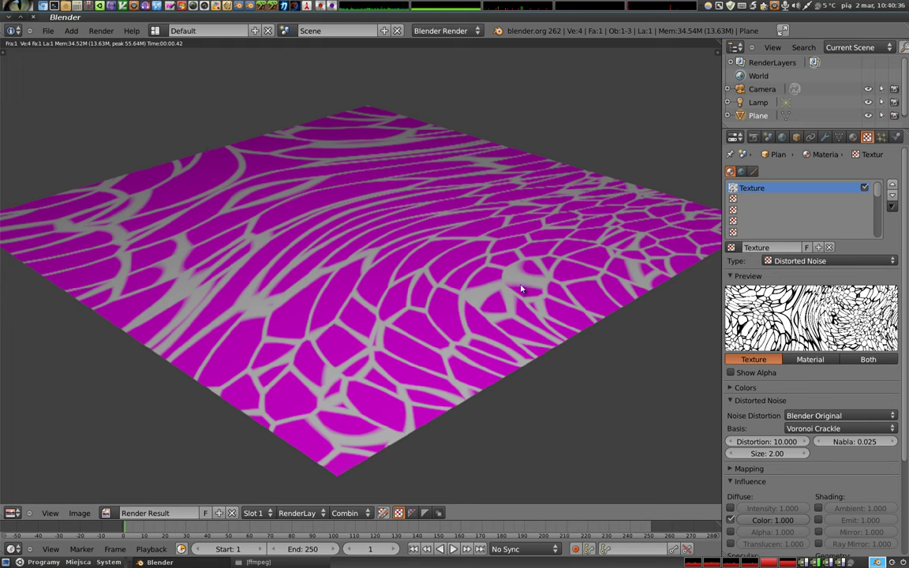
Try Voronoi F4, Voronoi Crackle and Cell Noise as the noise distortion.
left_click(837, 415)
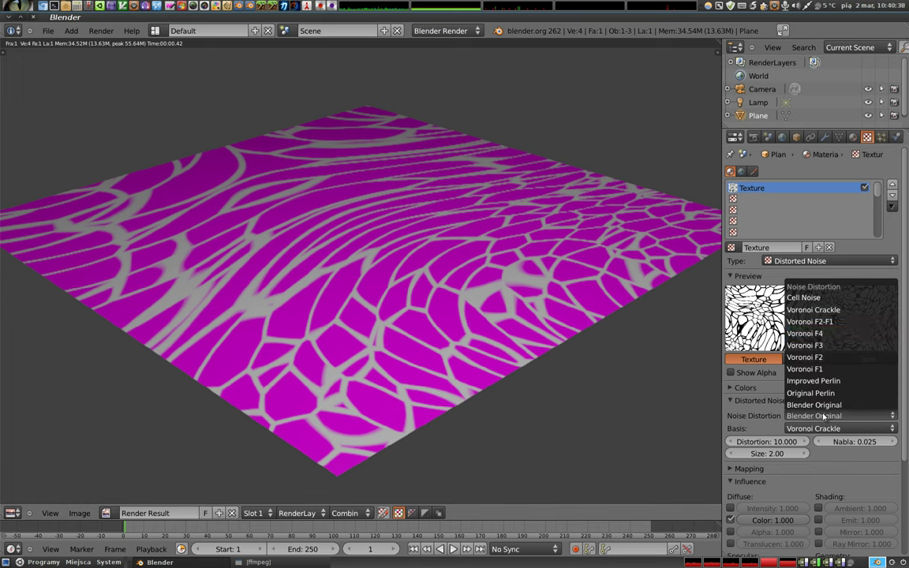
left_click(813, 333)
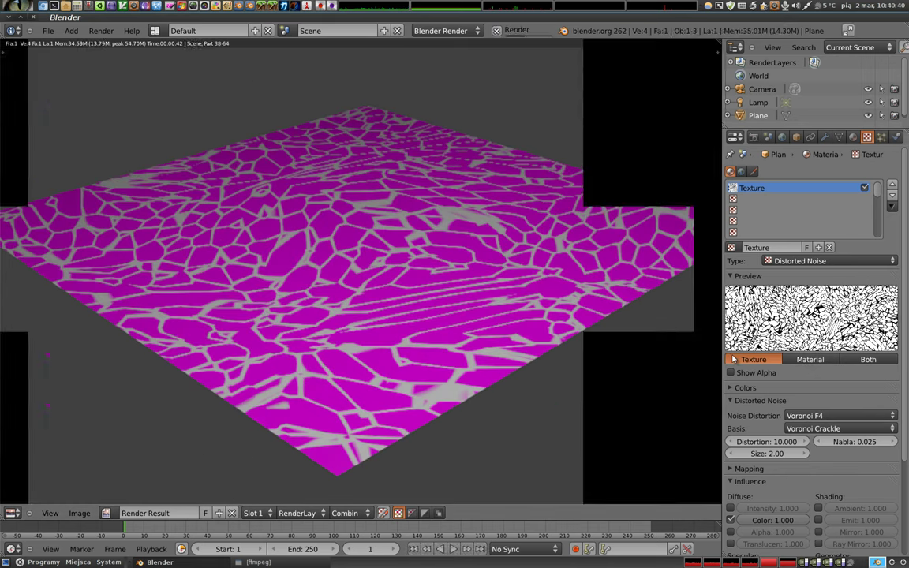
left_click(837, 416)
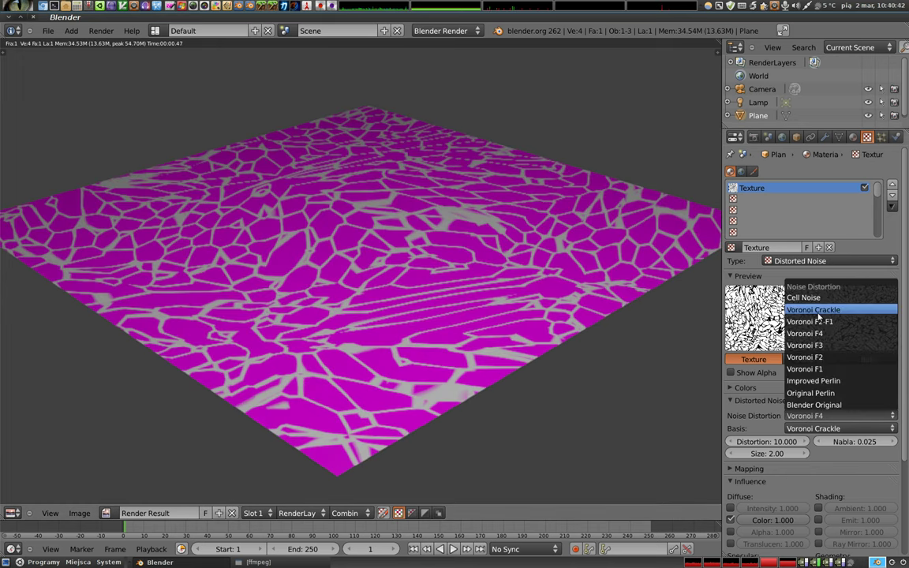
left_click(812, 282)
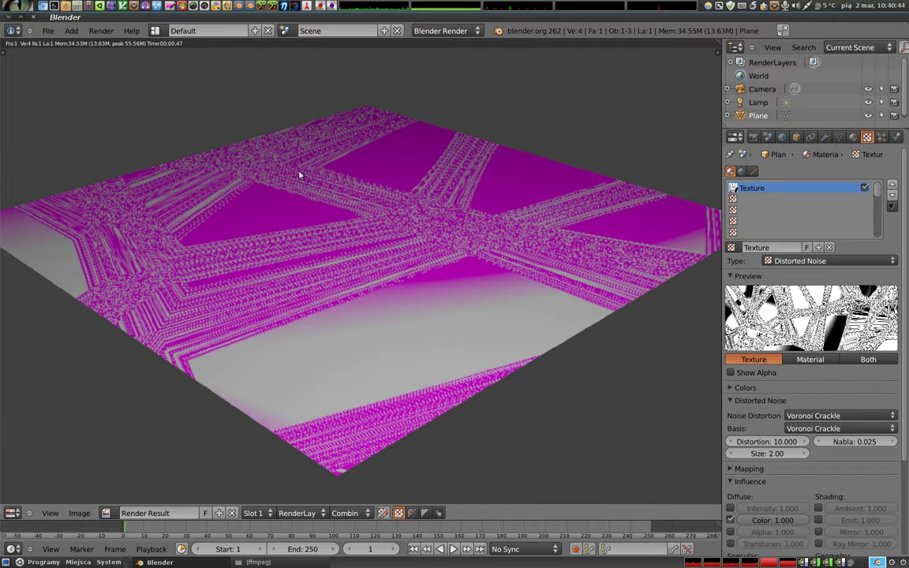
left_click(837, 416)
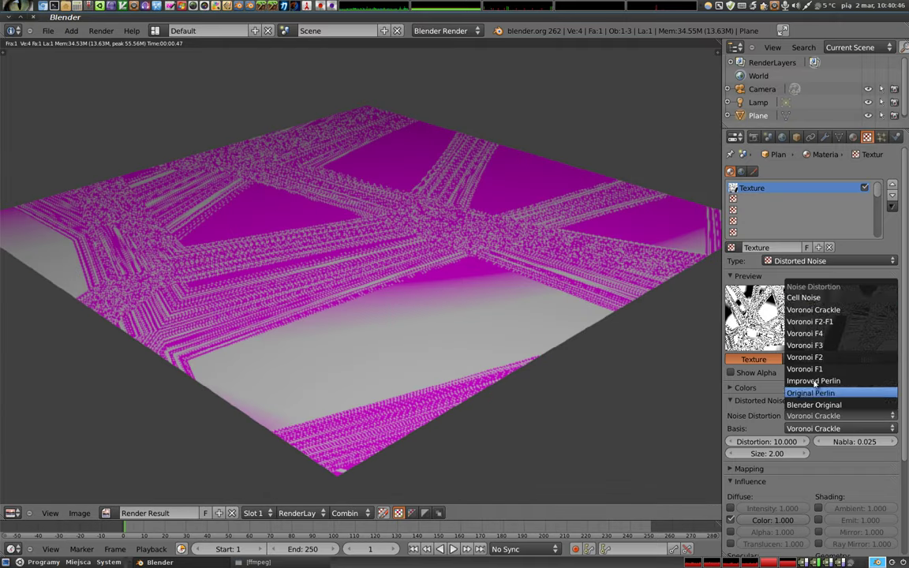
left_click(813, 296)
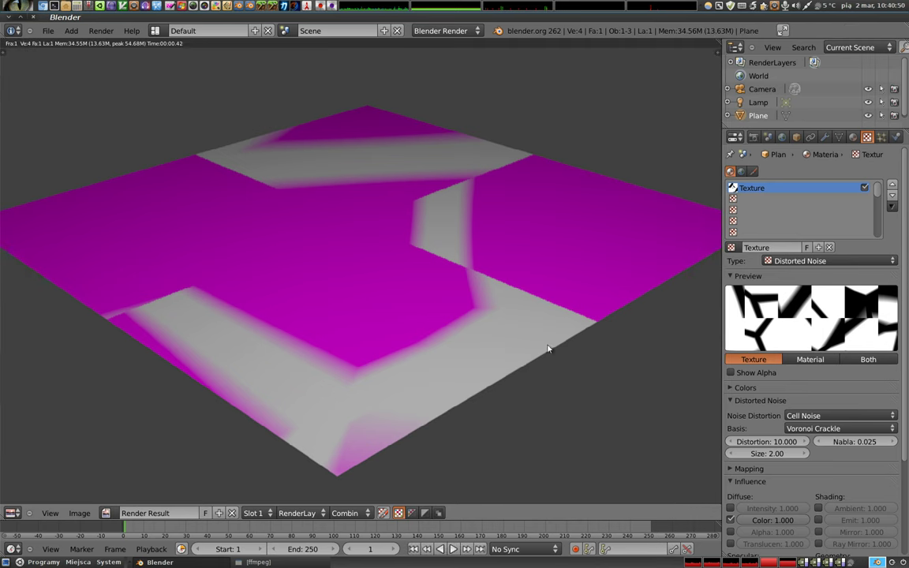
Try Blender Original, Original Perlin, then Improved Perlin distortion and render it.
left_click(812, 416)
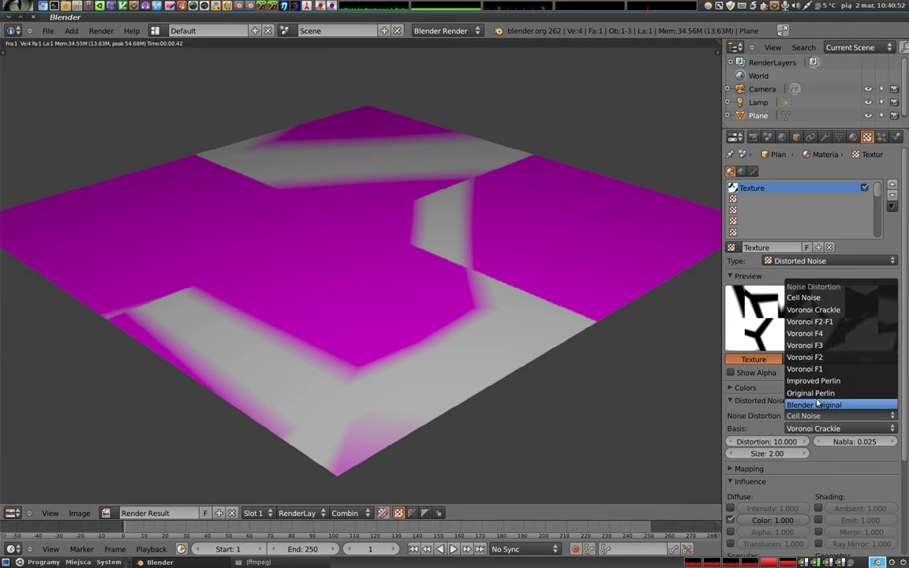
left_click(818, 405)
left_click(816, 416)
left_click(820, 393)
left_click(816, 416)
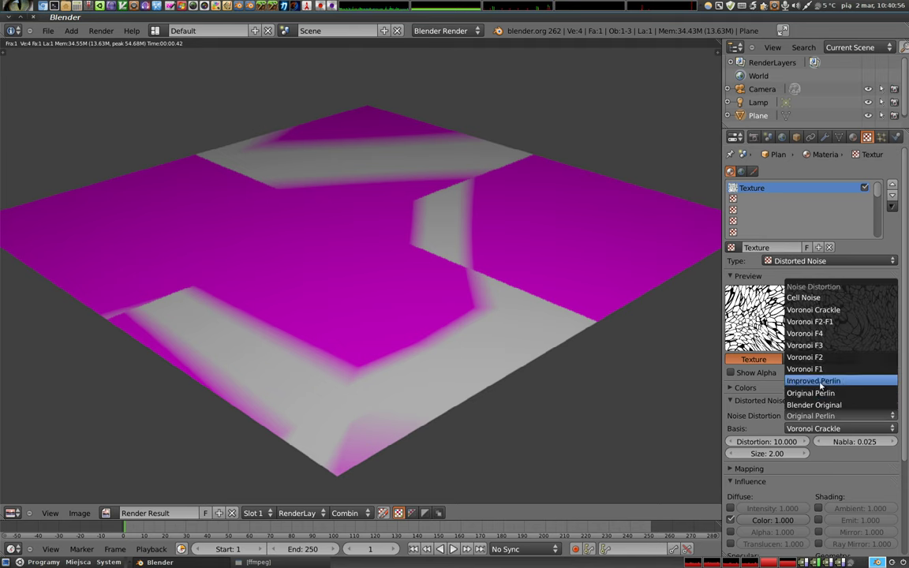
left_click(821, 384)
key("F12")
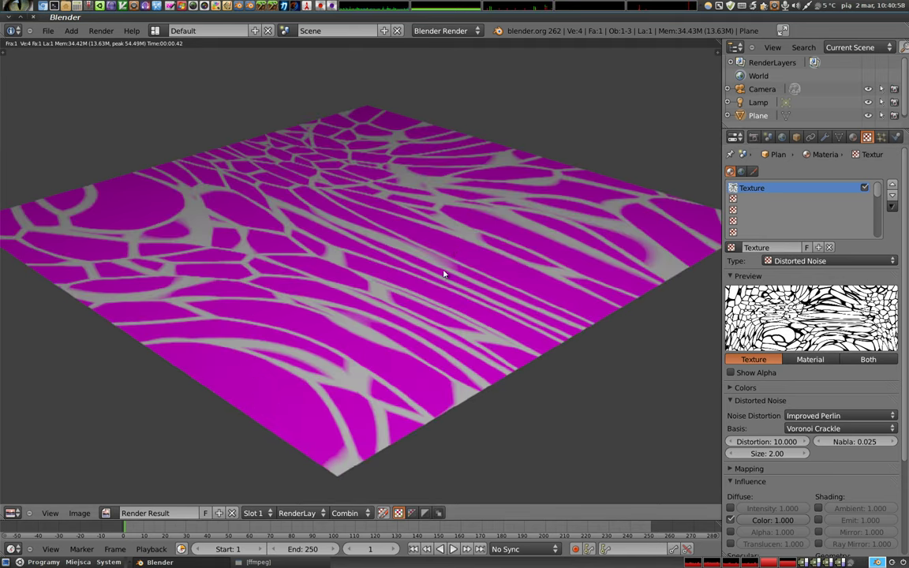
Set the noise distortion back to Voronoi F1 and render the cellular tiles.
left_click(821, 416)
left_click(826, 369)
key("F12")
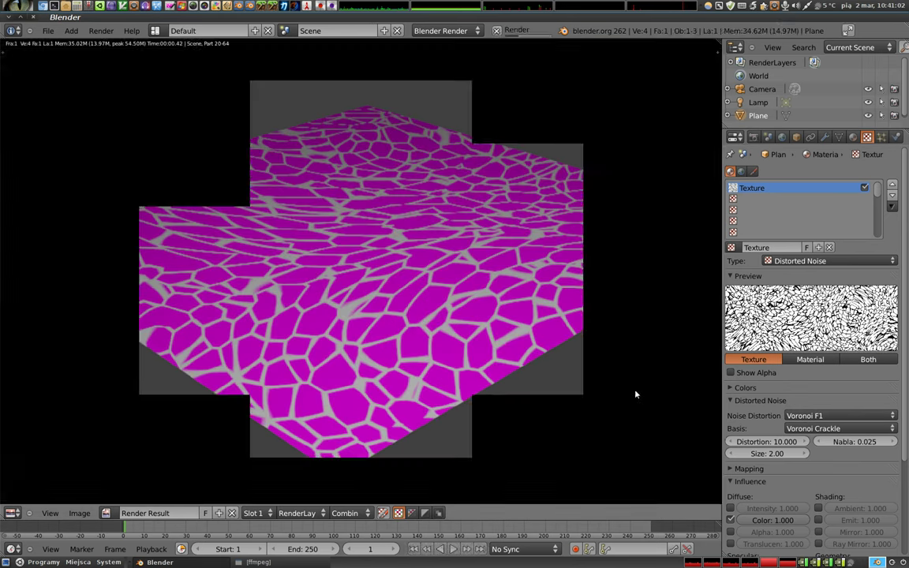
Try texture Size values of 0.70, 1.10 and 0.90, rendering to compare each.
left_click_drag(793, 455, 580, 398)
key("F12")
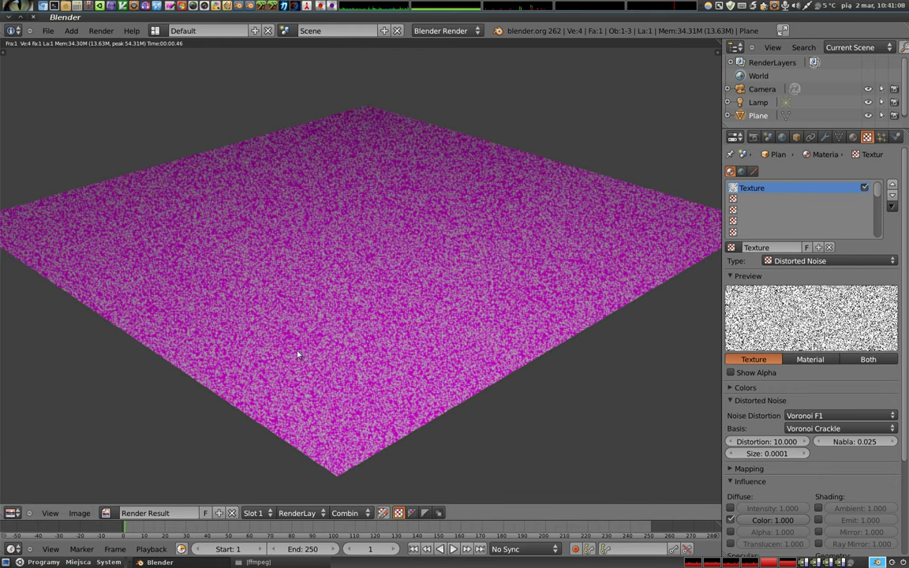
left_click_drag(743, 454, 758, 460)
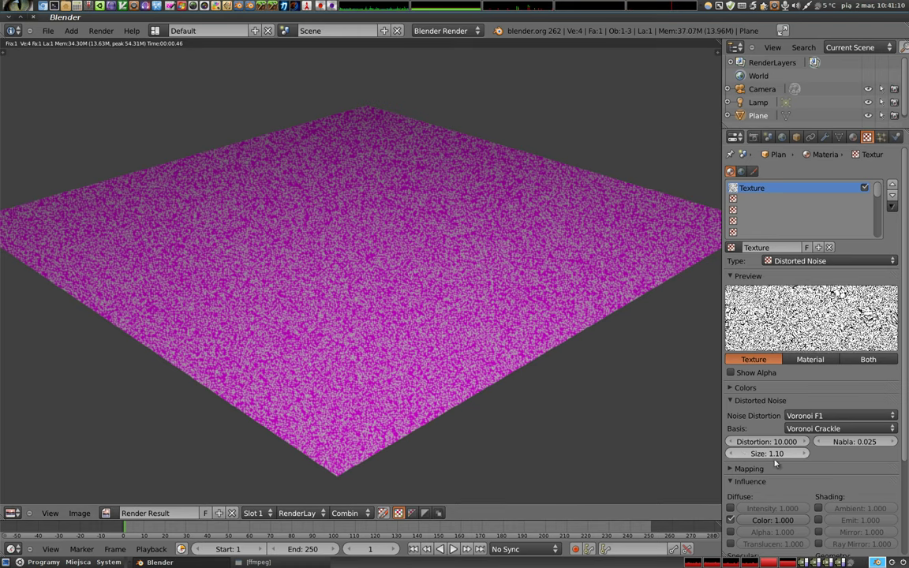
key("F12")
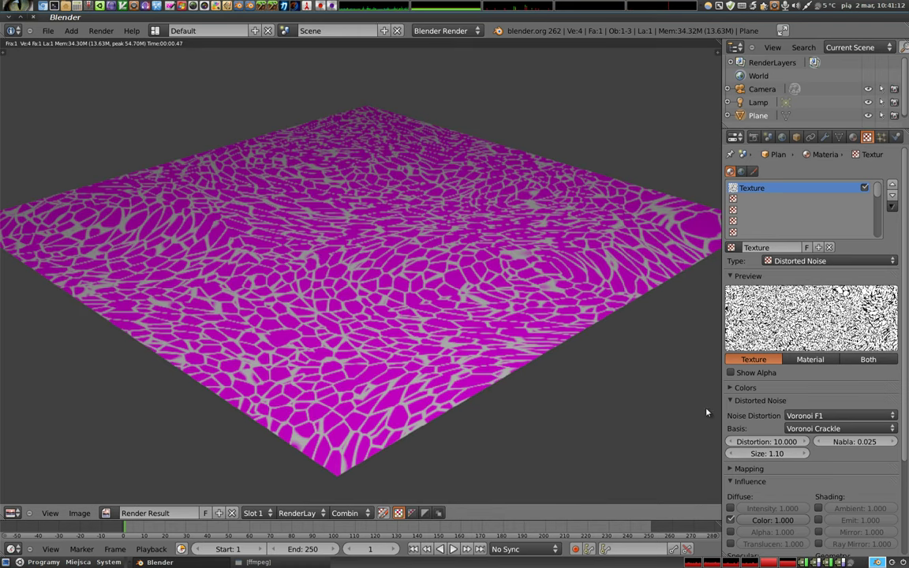
left_click(730, 455)
left_click(730, 455)
key("F12")
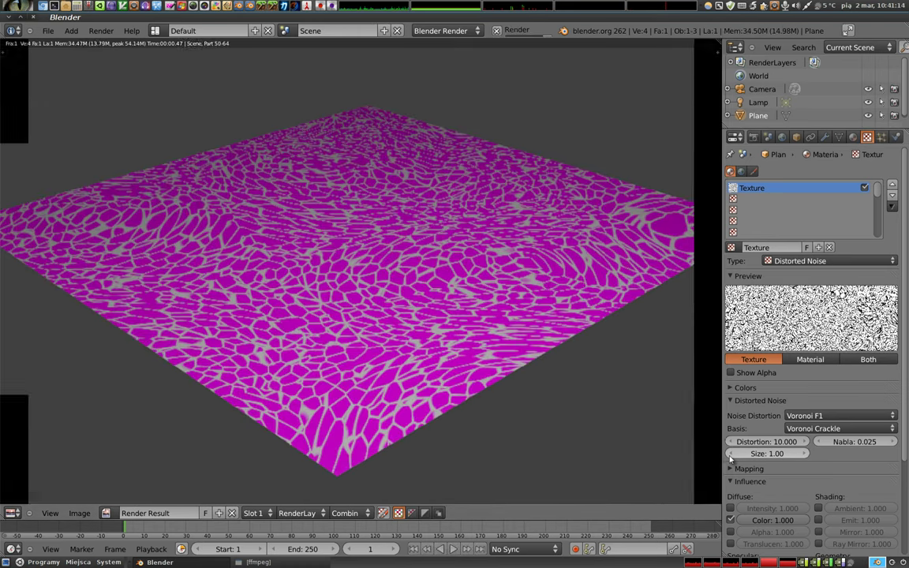
Step the texture Size down through 0.50 and 0.40 to 0.30, re-rendering each time.
left_click(731, 454)
left_click(730, 455)
left_click(730, 454)
left_click(730, 455)
key("F12")
left_click(730, 455)
key("F12")
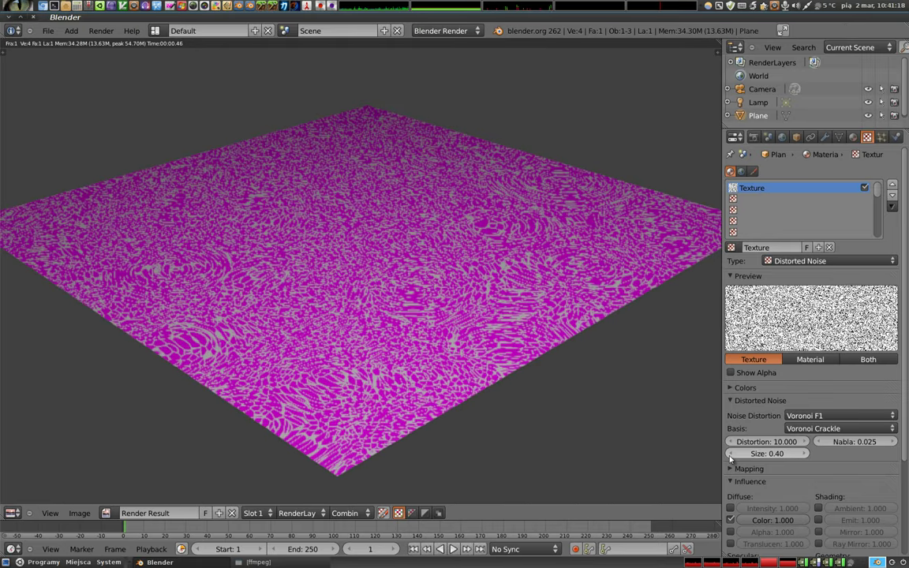
key("F12")
Switch the noise distortion type to Voronoi Crackle and render the result.
left_click(757, 442)
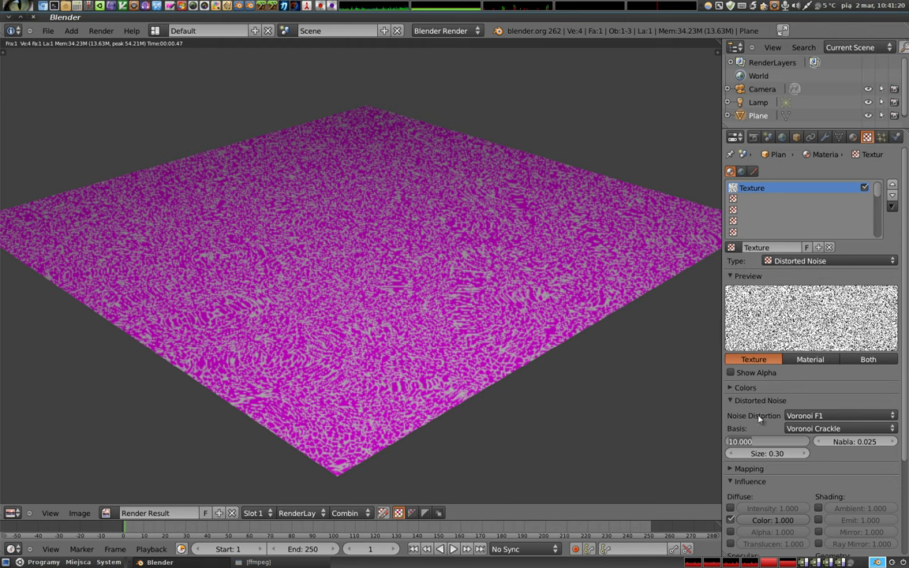
left_click(823, 416)
left_click(789, 310)
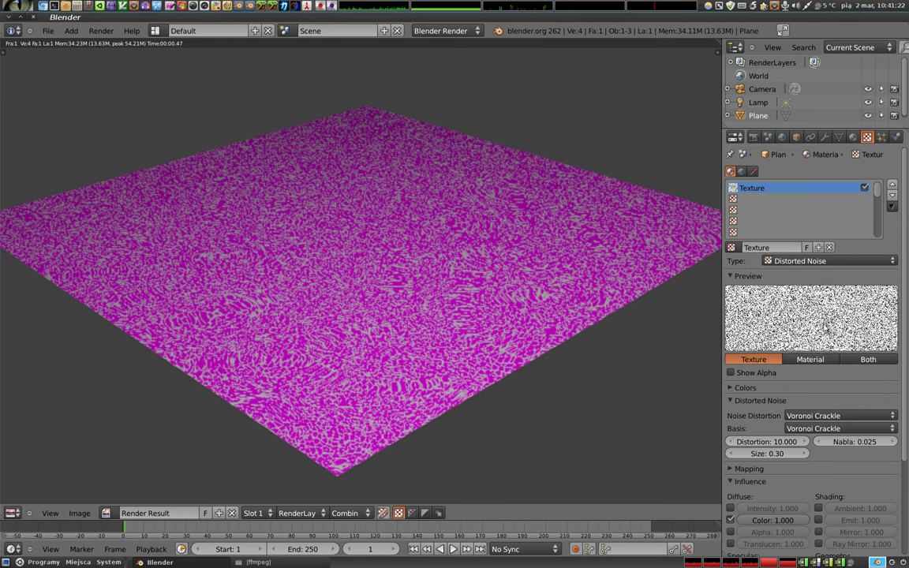
key("F12")
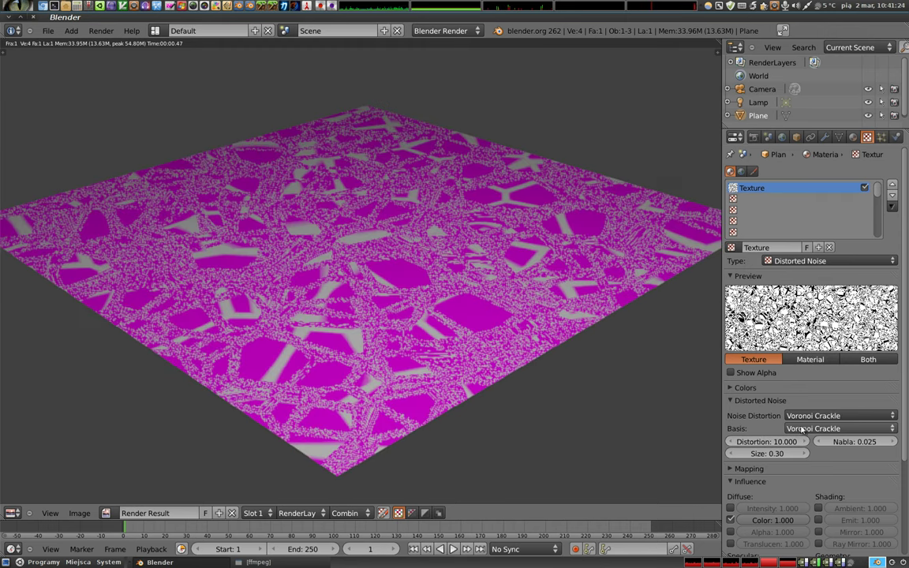
Set Distortion to 5.300 and Size to 0.10, then re-render.
left_click_drag(765, 442, 730, 442)
key("F12")
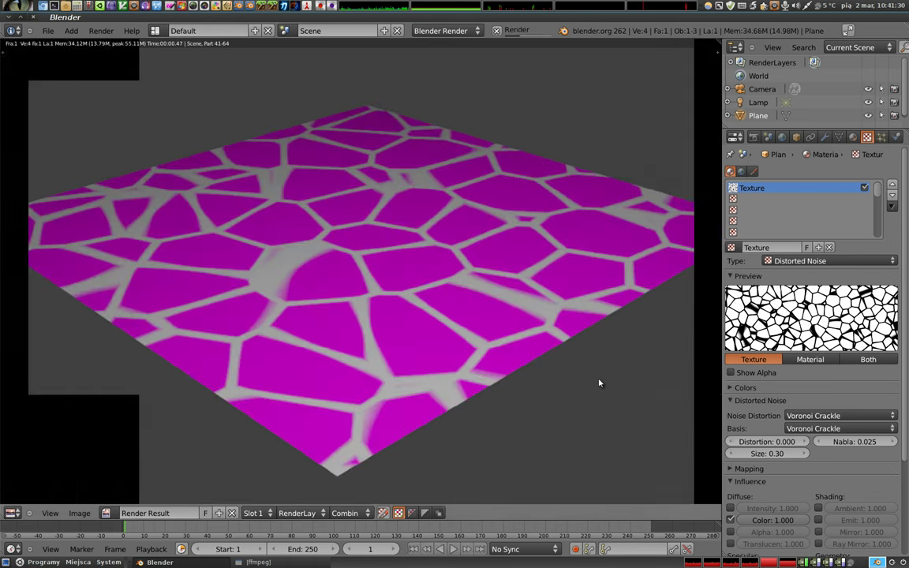
left_click_drag(769, 442, 811, 442)
left_click(731, 454)
key("F12")
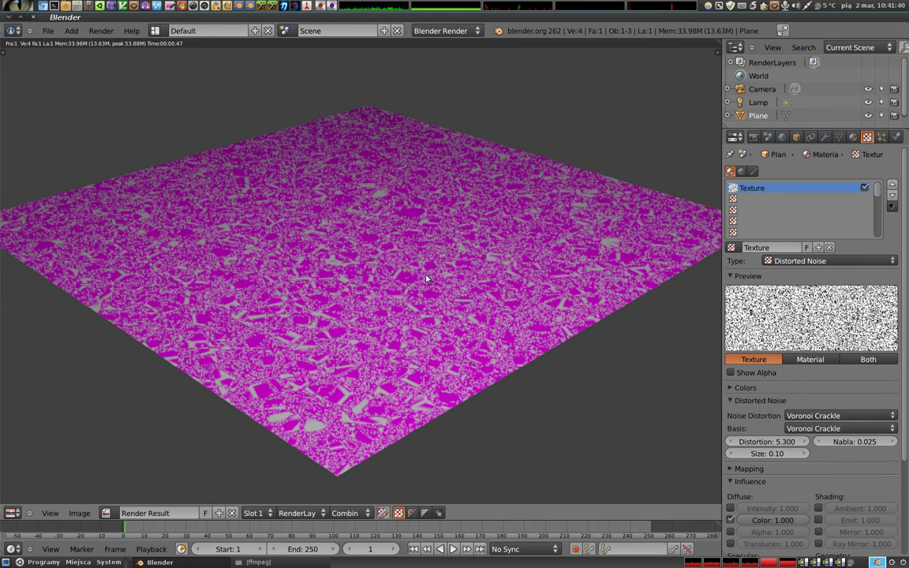
Set the material's diffuse colour to yellow.
left_click(852, 137)
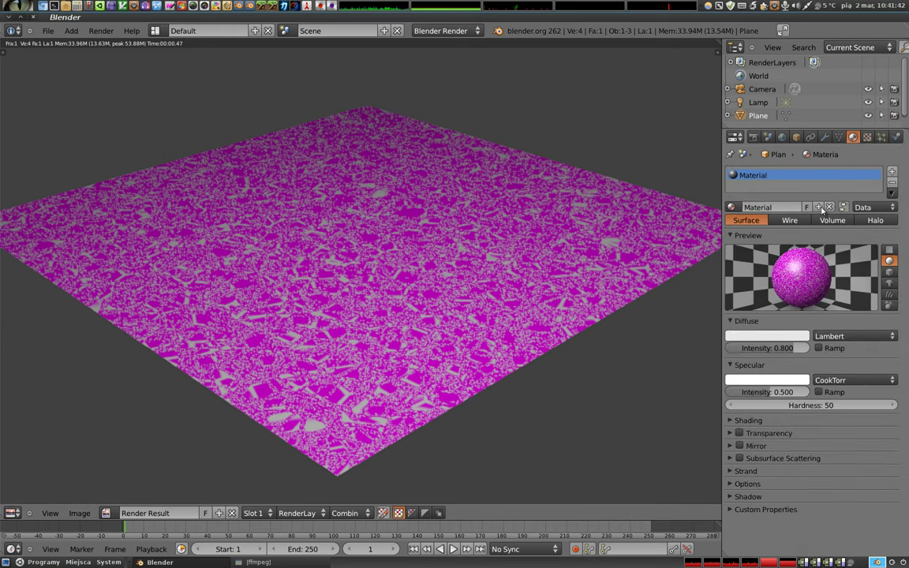
left_click(762, 336)
left_click(742, 275)
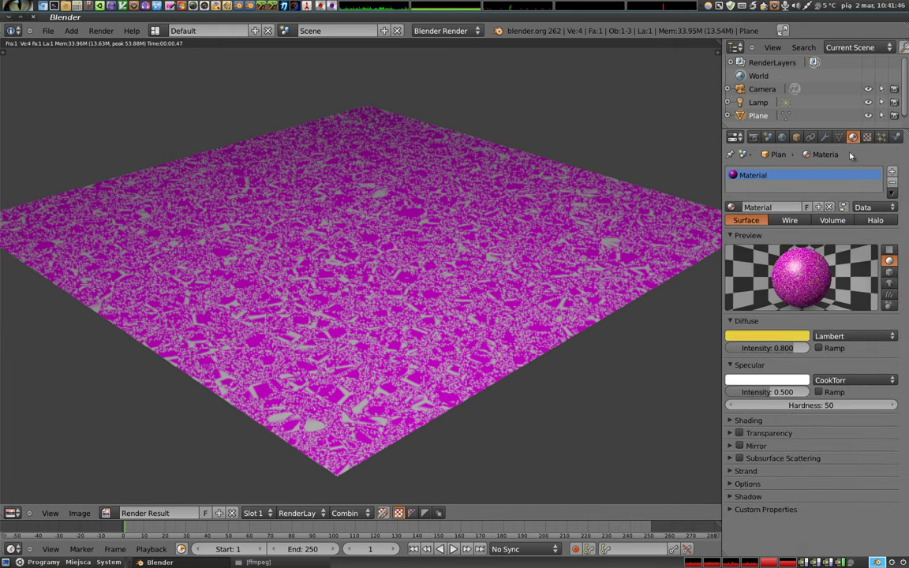
Make the texture's influence colour a dim reddish brown, then lighten it.
left_click(867, 137)
scroll(769, 474, "down", 5)
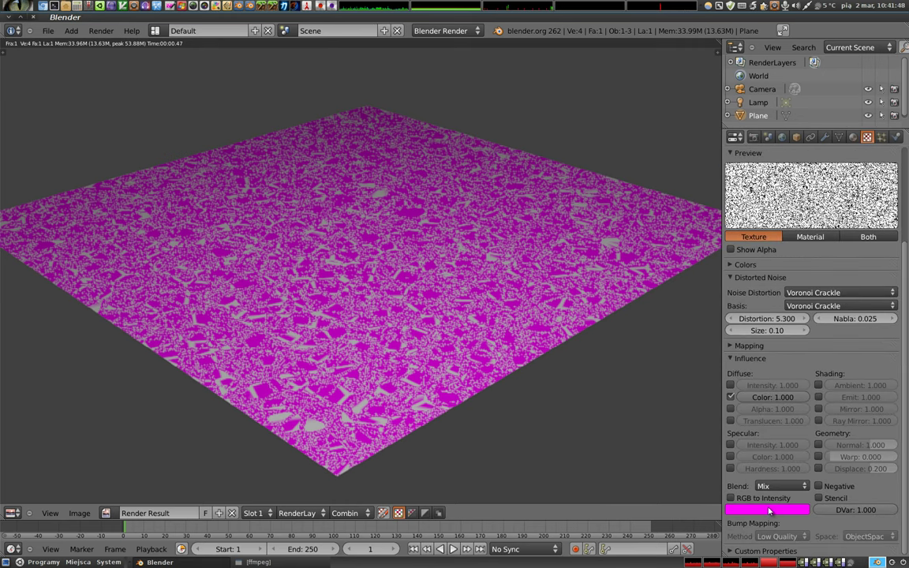
left_click(769, 511)
left_click(756, 445)
left_click_drag(793, 407, 795, 447)
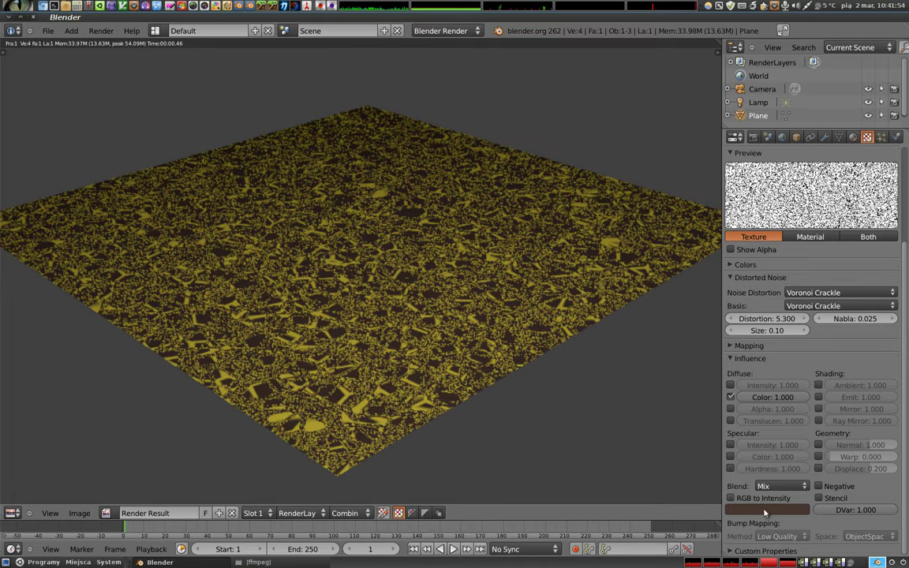
left_click(767, 509)
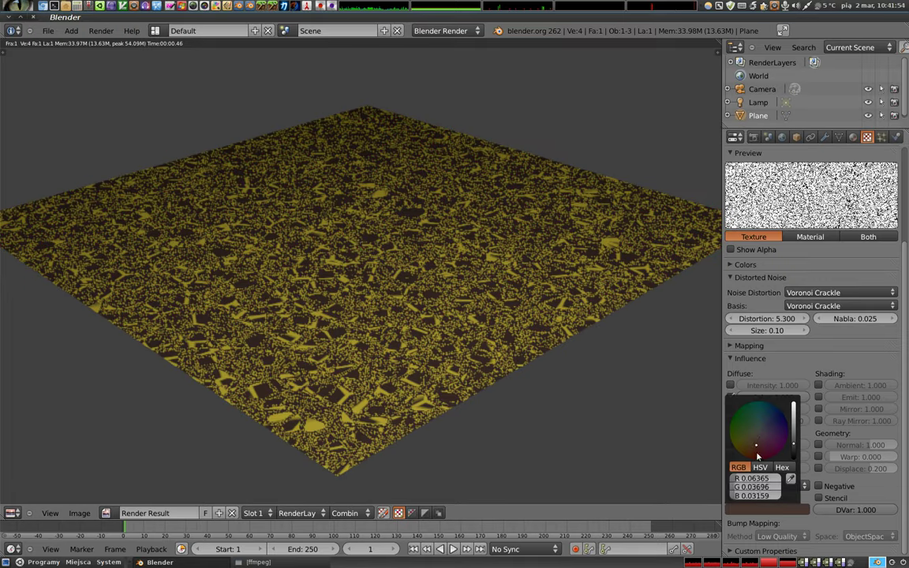
left_click_drag(794, 429, 794, 420)
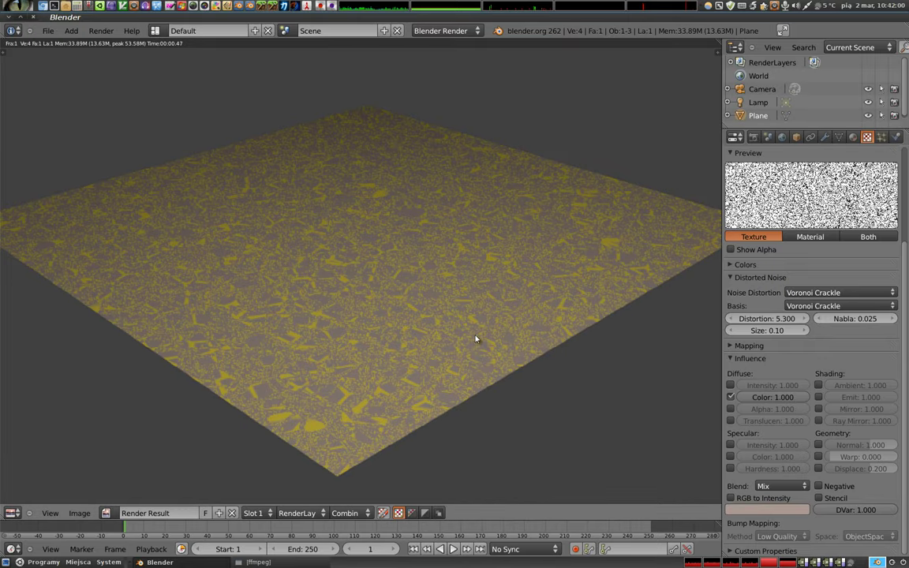
Set the material base colour to white, then darken it, rendering after each change.
left_click(853, 138)
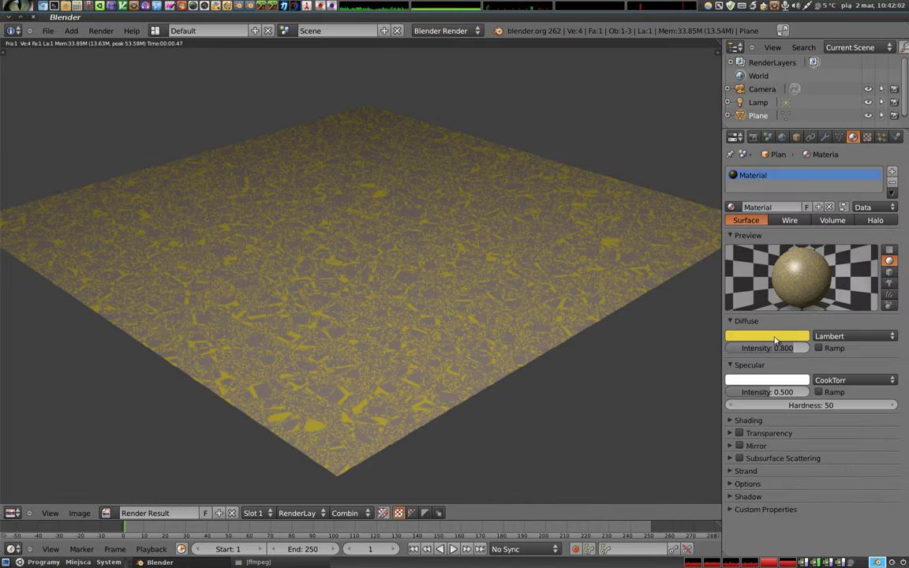
left_click(767, 336)
left_click(759, 260)
key("F12")
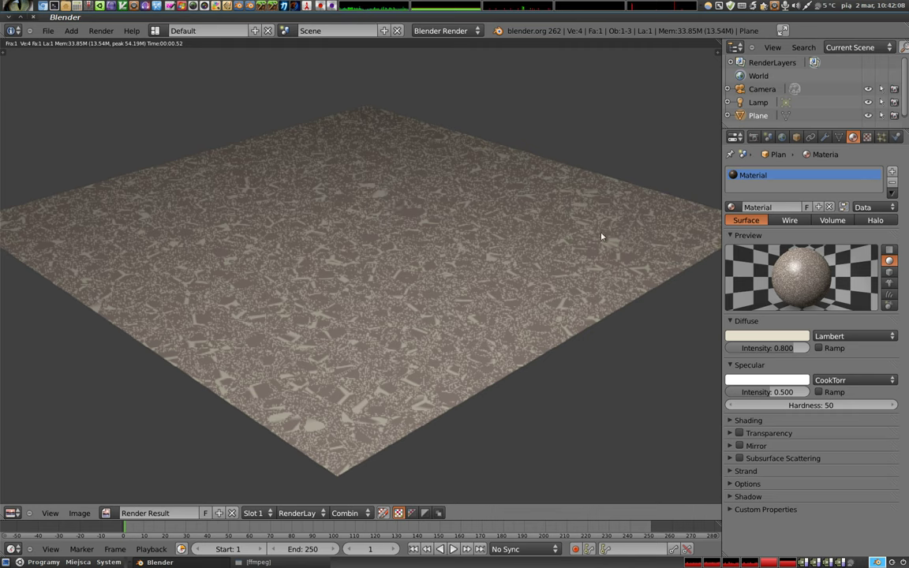
left_click(761, 337)
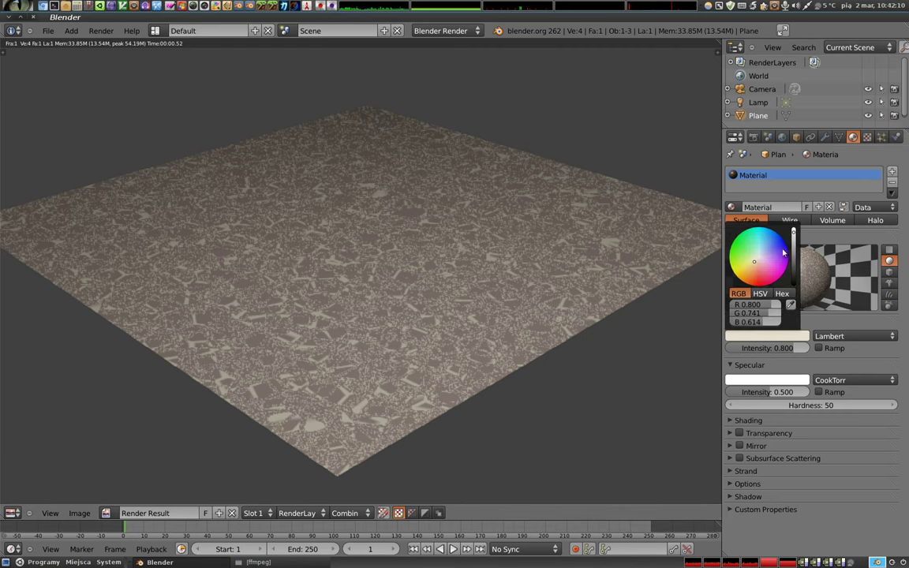
left_click_drag(794, 247, 794, 272)
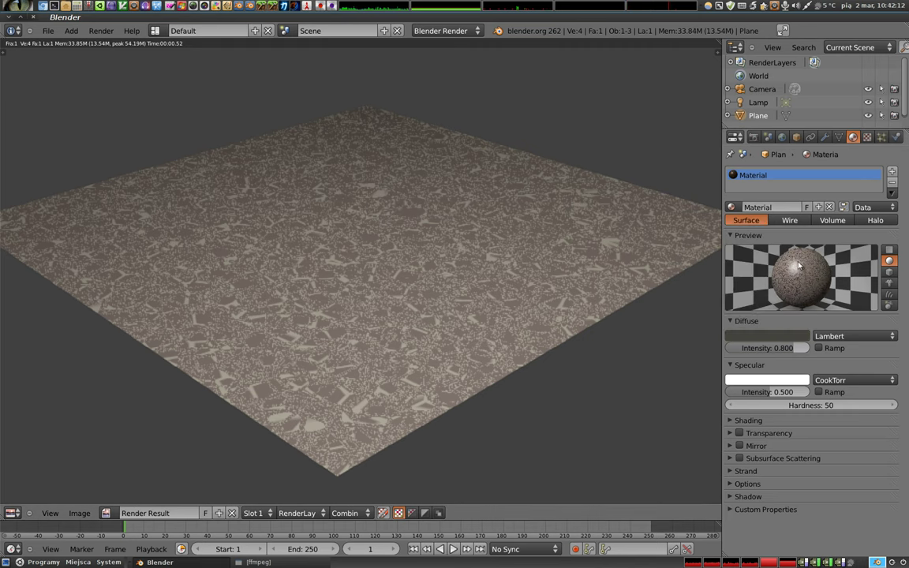
key("F12")
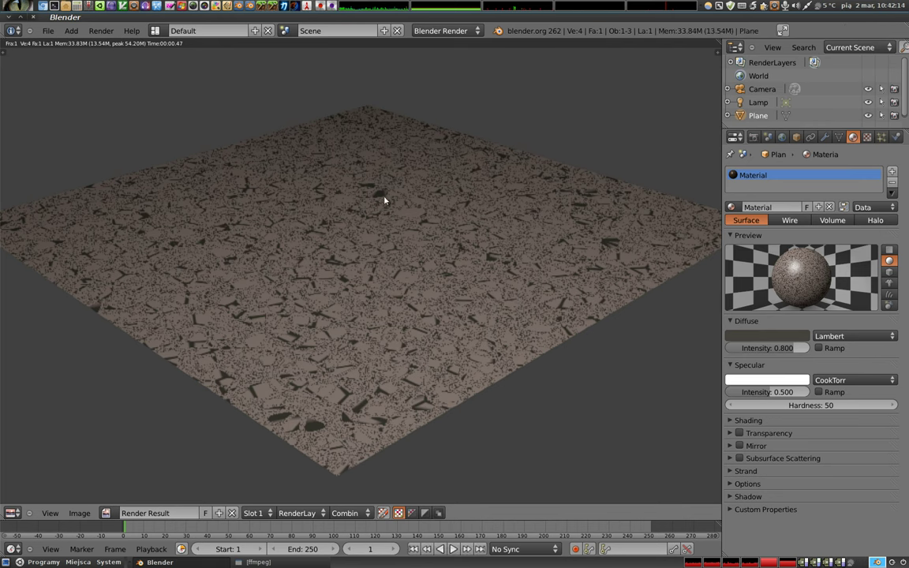
left_click(866, 137)
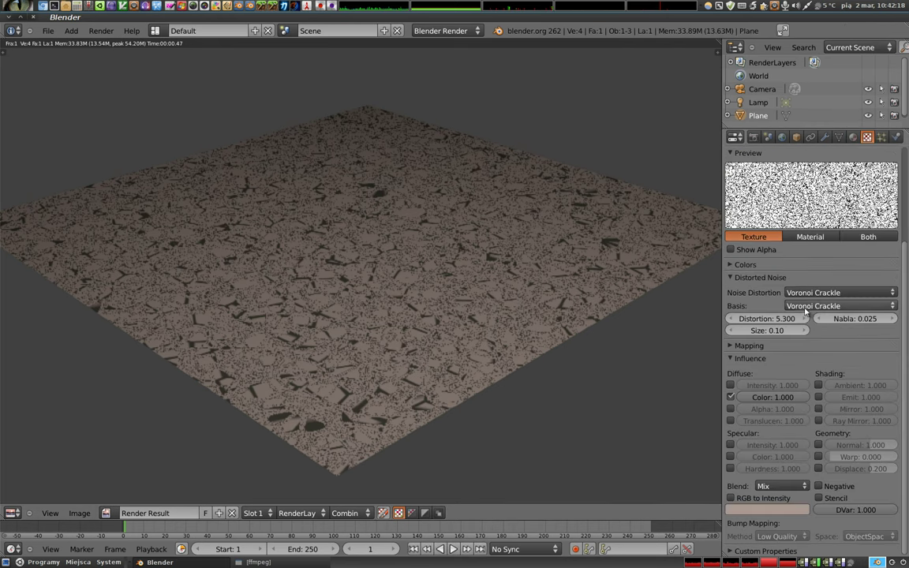
Enable a texture colour ramp, slide its black and white stops toward the left, then disable it.
left_click(731, 265)
left_click(730, 280)
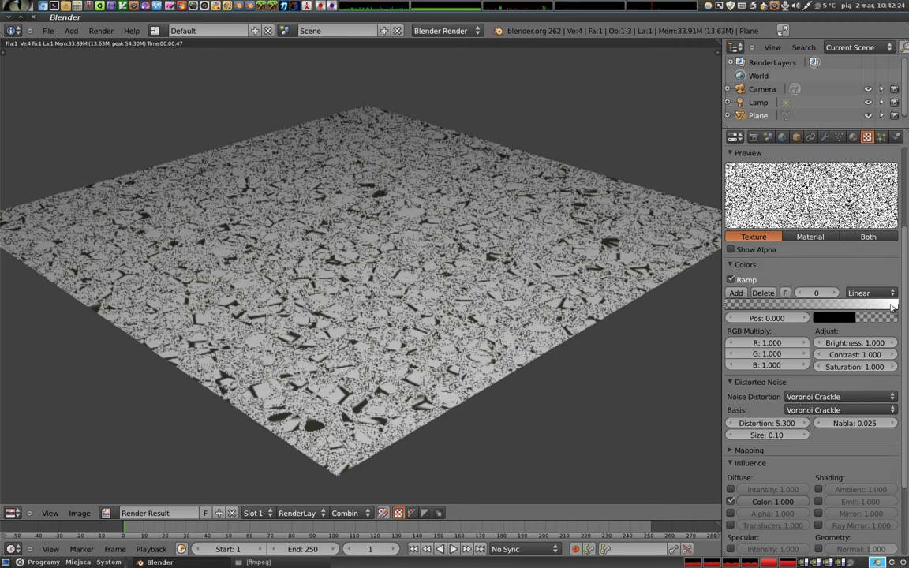
left_click_drag(891, 307, 829, 307)
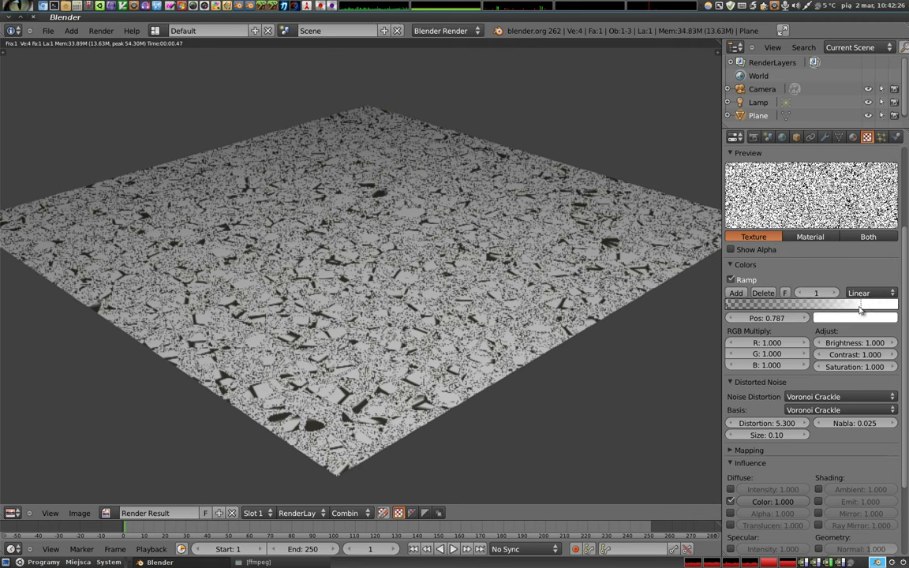
left_click_drag(726, 306, 815, 308)
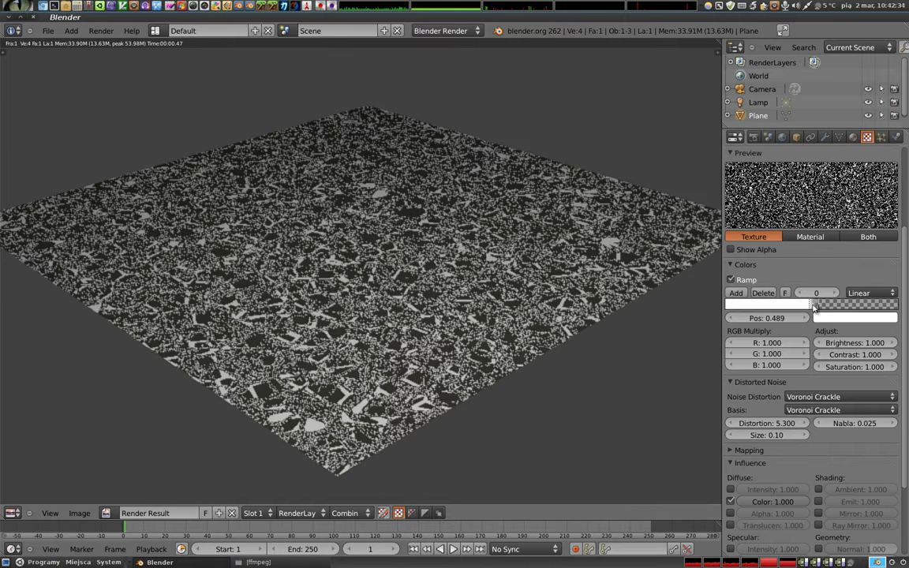
mouse_move(795, 309)
left_mouse_down()
mouse_move(735, 309)
mouse_move(747, 313)
left_mouse_up()
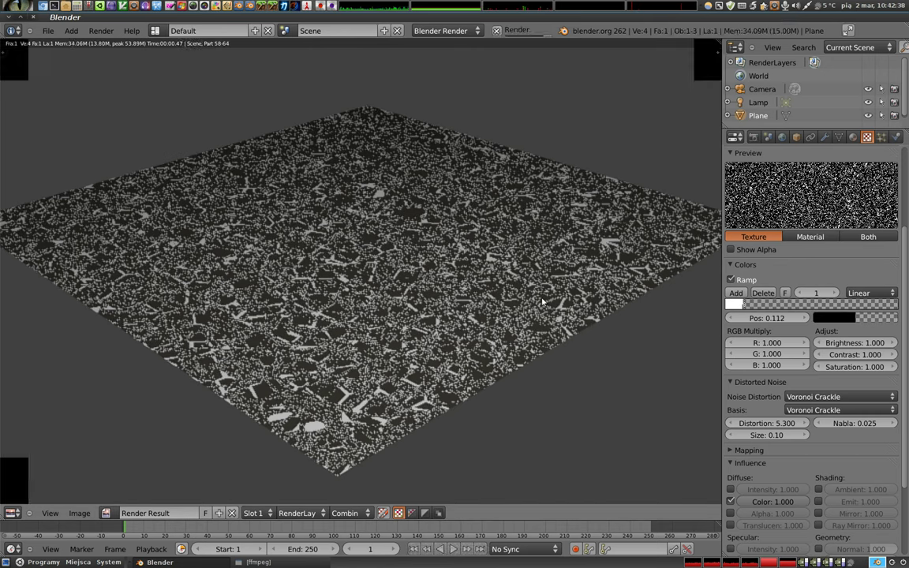
left_click(731, 308)
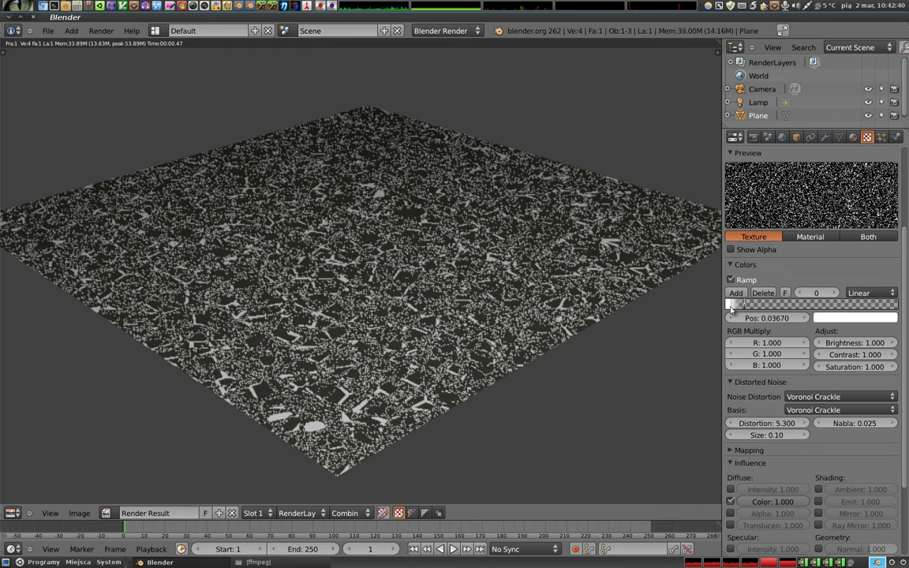
left_click_drag(742, 307, 732, 309)
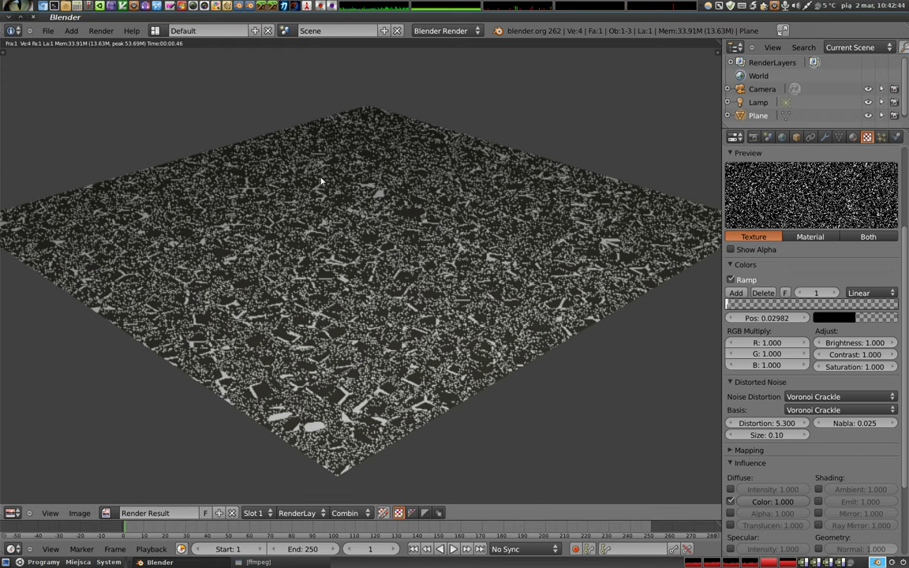
left_click_drag(727, 307, 731, 308)
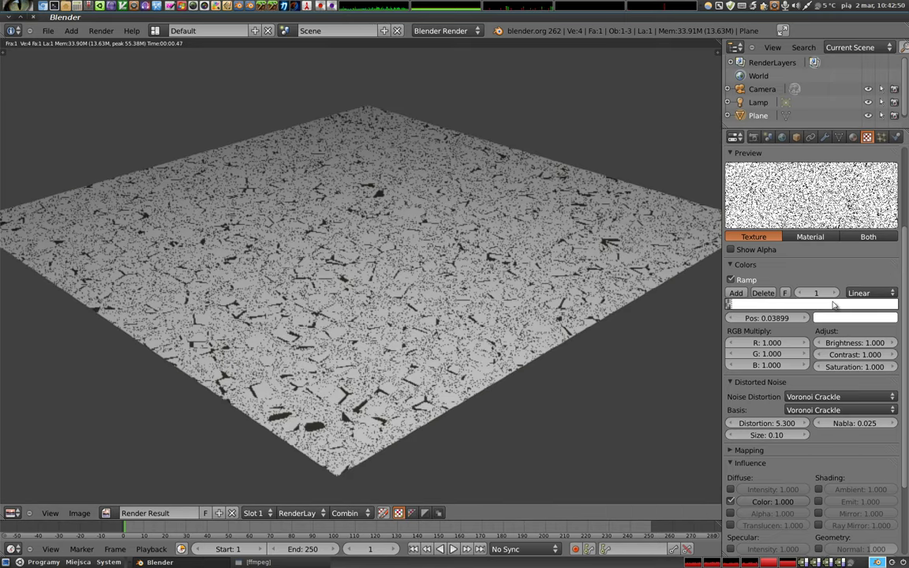
left_click(731, 278)
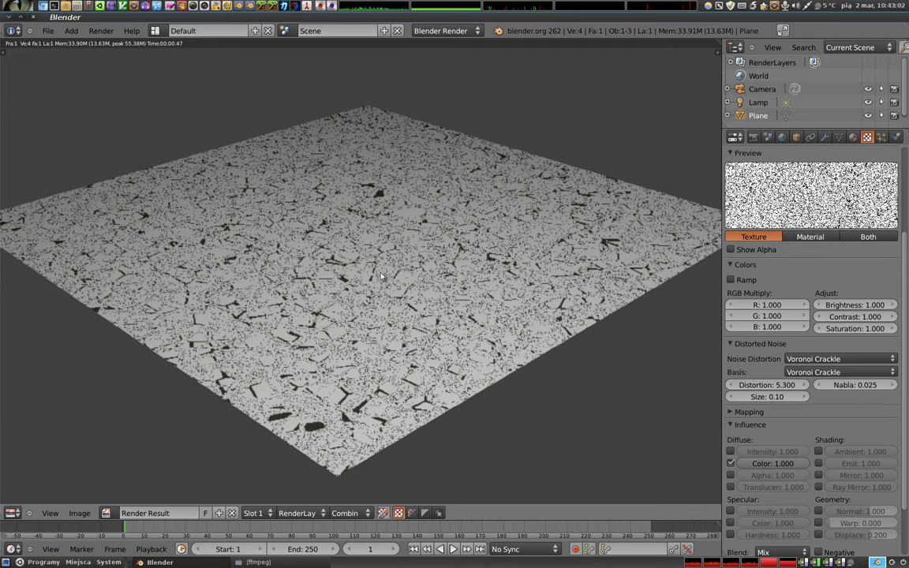
Lower the texture colour influence, render, and lighten the material base colour to light beige.
left_click_drag(805, 465, 744, 469)
key("F12")
key("F12")
key("F12")
key("F12")
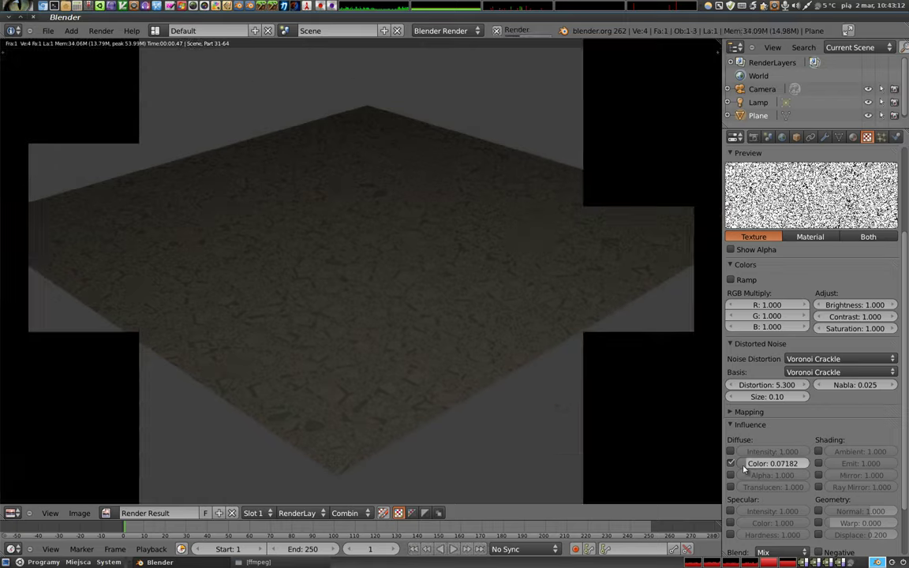
left_click(852, 137)
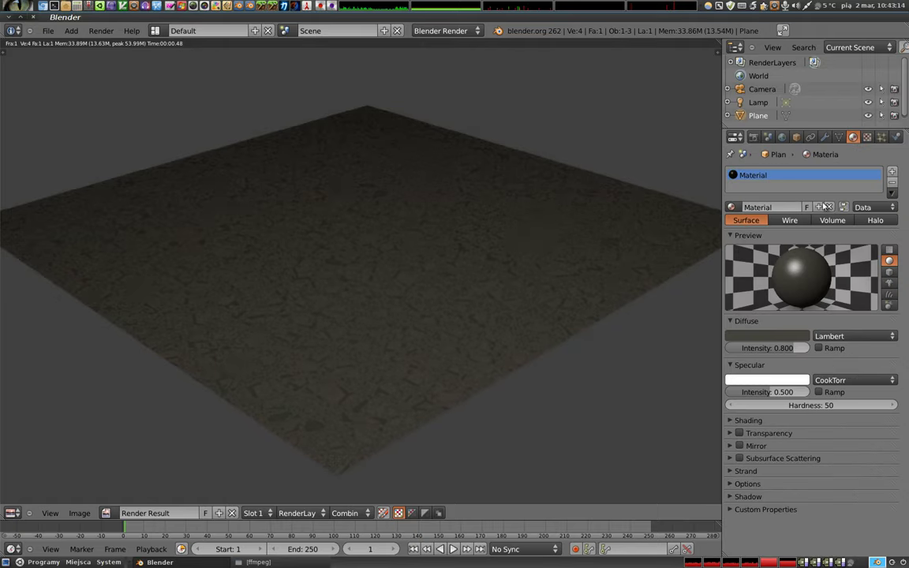
left_click(770, 336)
left_click_drag(792, 272, 793, 233)
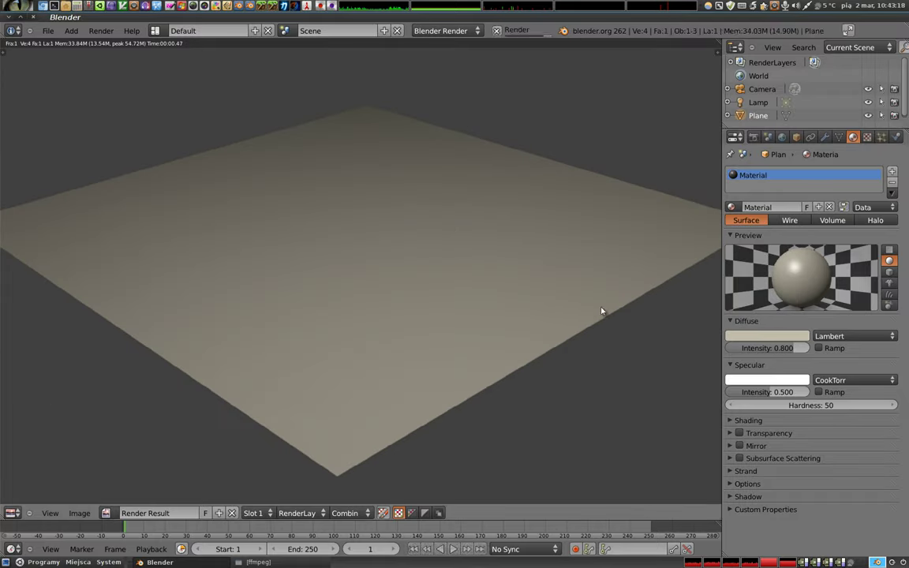
Raise the texture's colour influence to 0.586 and zoom in to inspect.
left_click(867, 138)
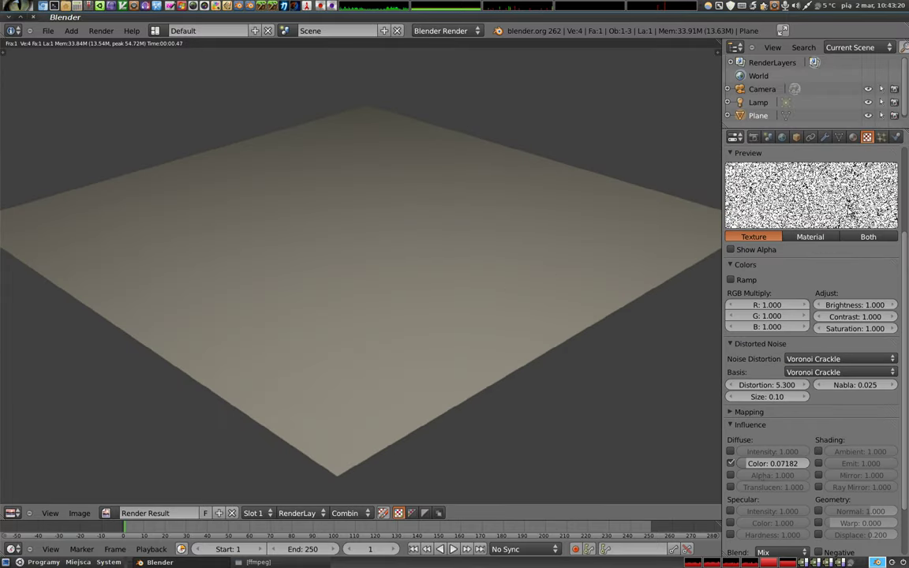
left_click_drag(758, 464, 792, 468)
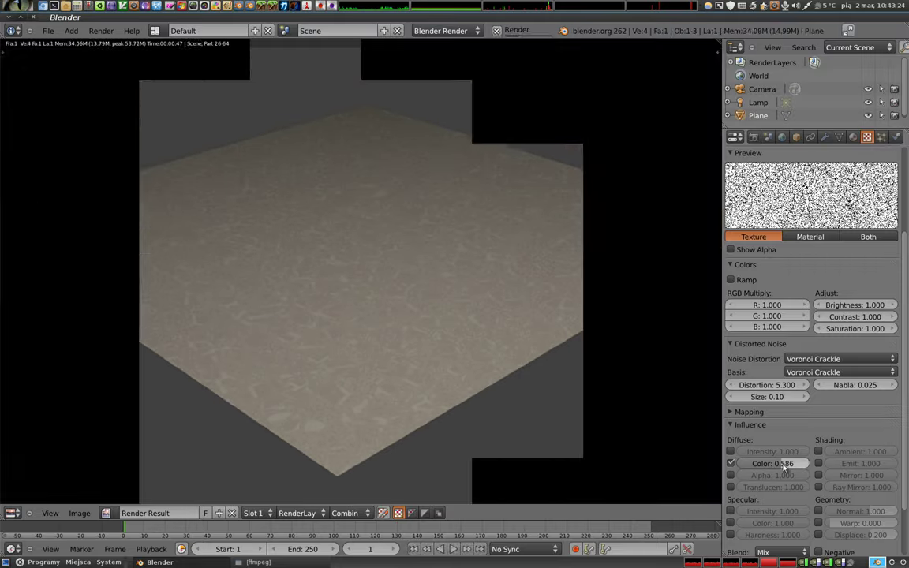
scroll(442, 260, "up", 3)
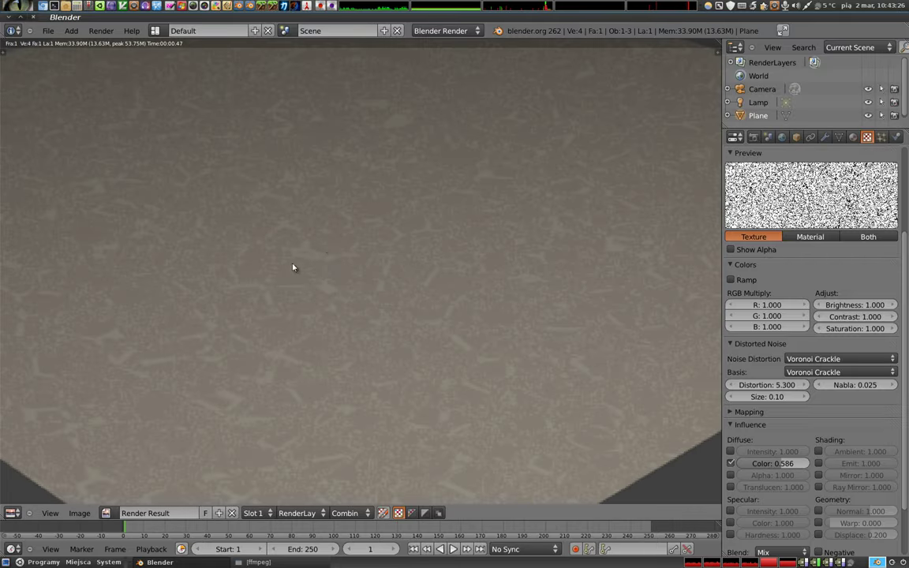
scroll(332, 263, "up", 2)
scroll(364, 261, "down", 3)
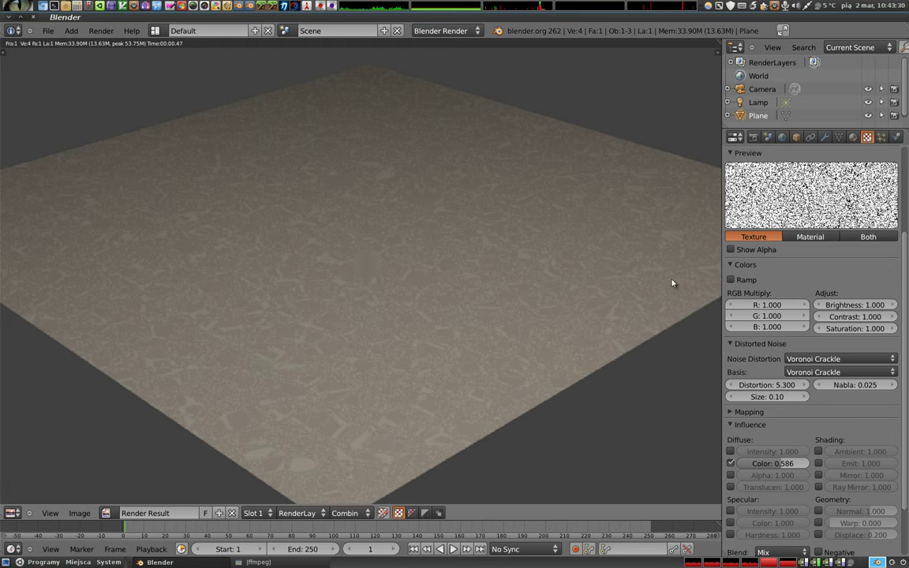
Enable the texture's Normal influence at 0.227 and close the render window.
left_click(818, 511)
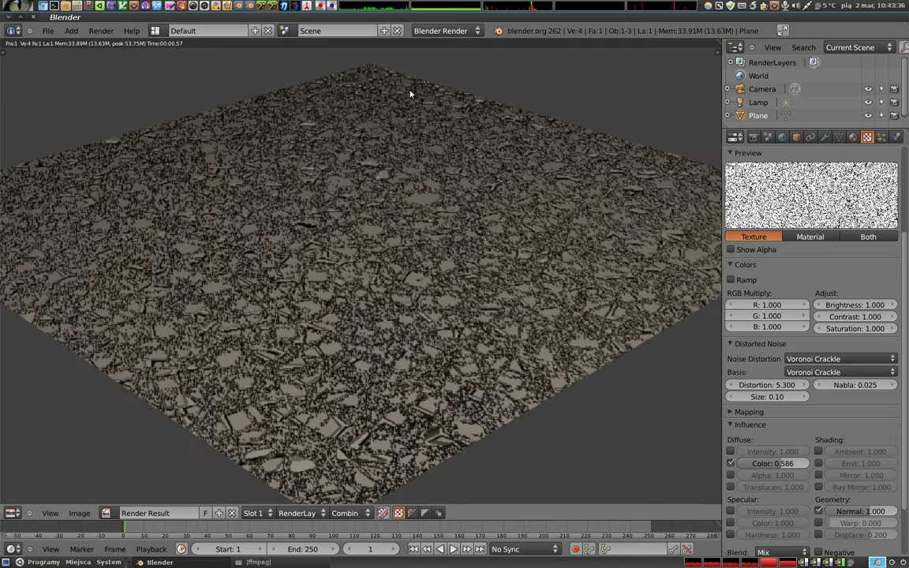
mouse_move(883, 511)
left_mouse_down()
mouse_move(856, 516)
mouse_move(871, 511)
left_mouse_up()
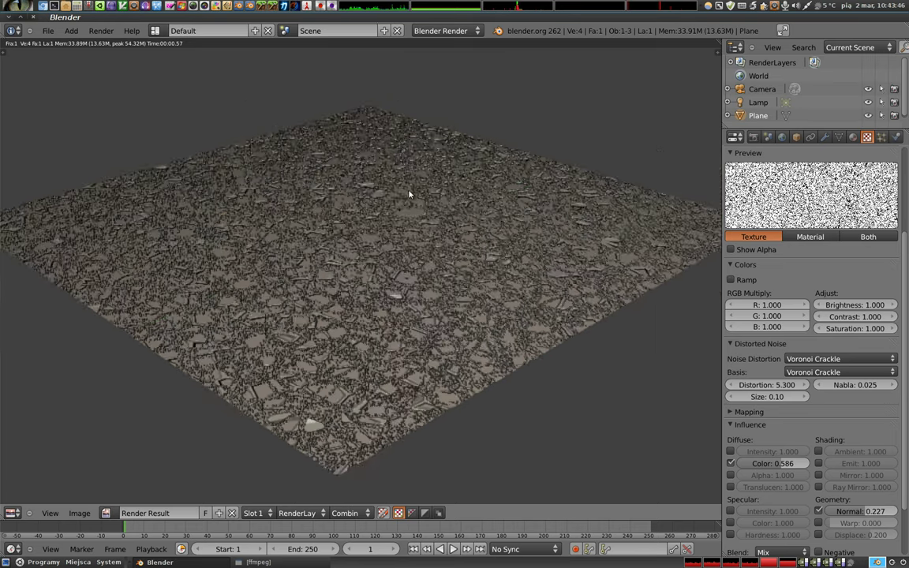
key("Escape")
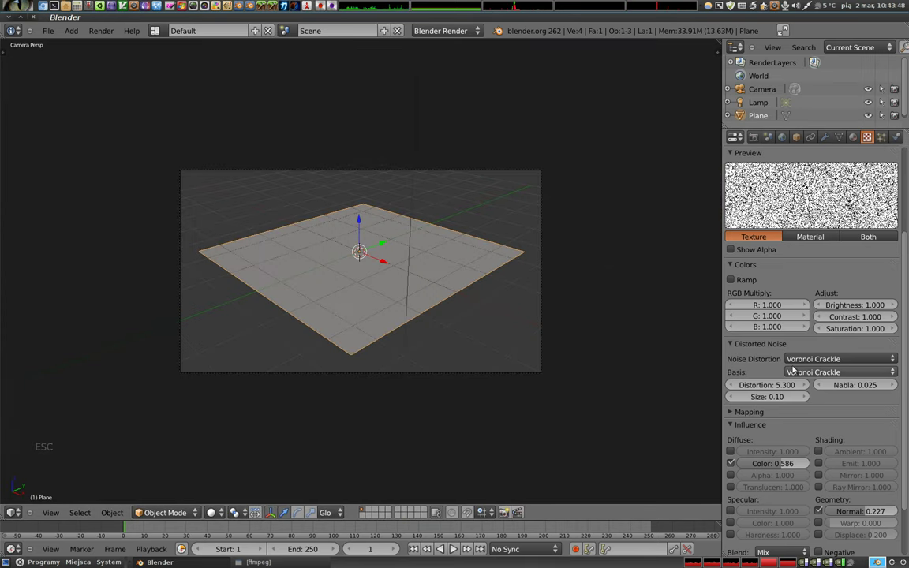
scroll(797, 235, "up", 5)
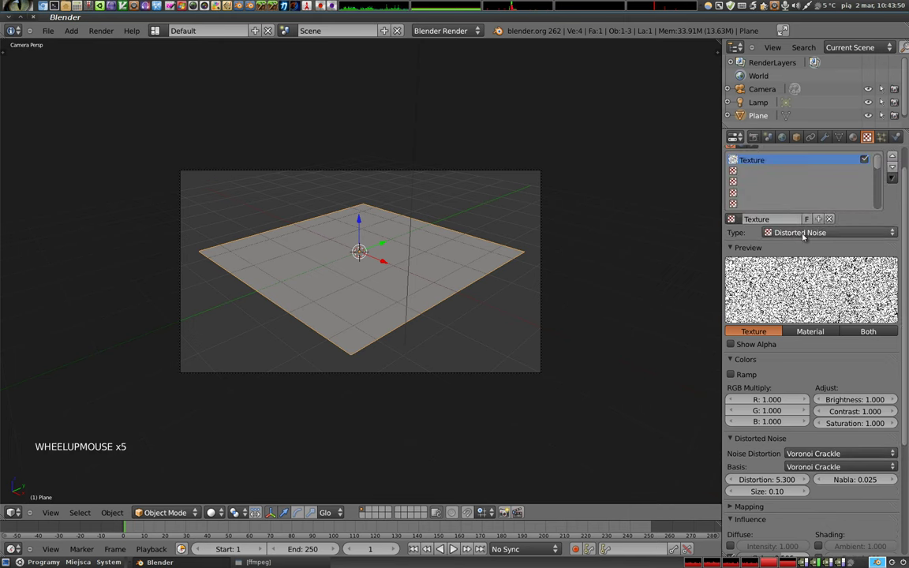